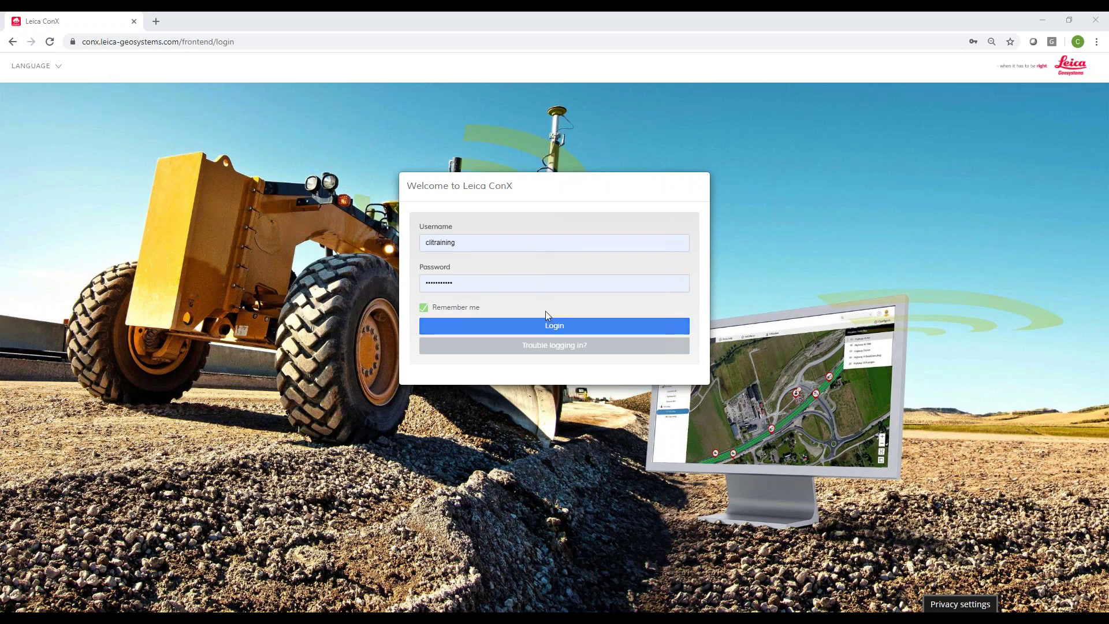
- Sign in to ConX and accept the End User Licence Agreement
{"action": "left_click", "coordinate": [672, 324]}
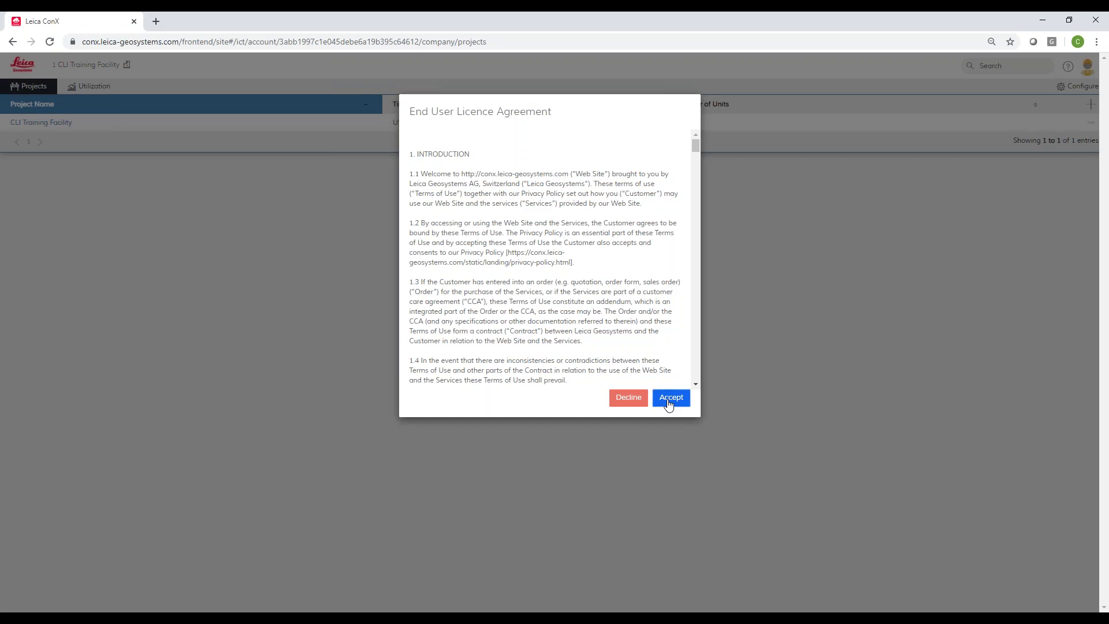
{"action": "left_click", "coordinate": [670, 398]}
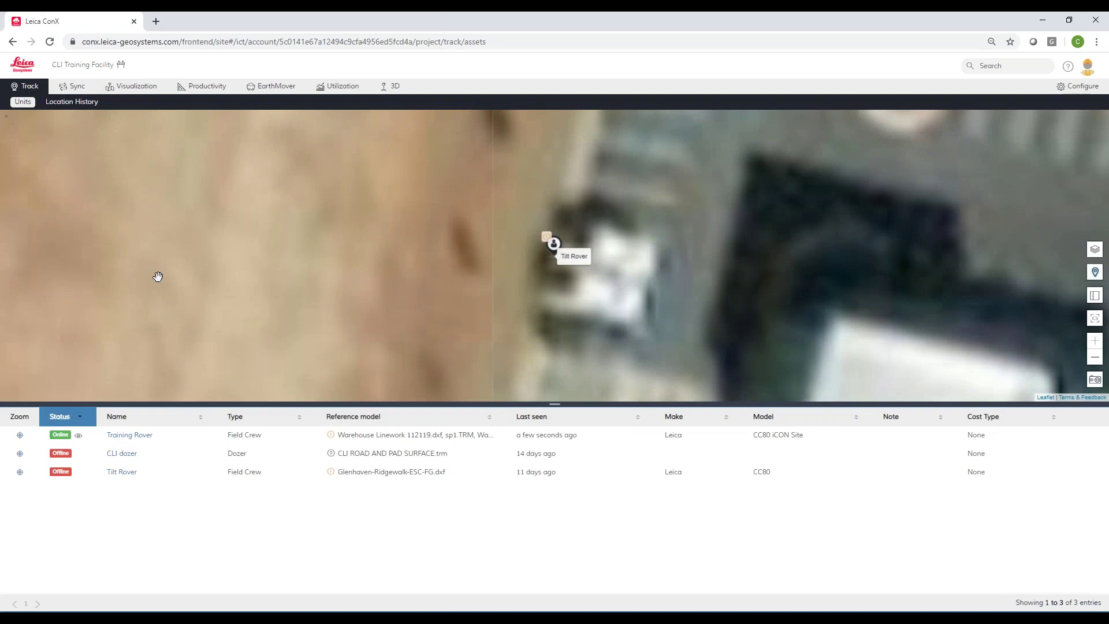
- Zoom the map out and select the Training Rover unit in the units table
{"action": "scroll", "coordinate": [427, 289], "scroll_direction": "down", "scroll_amount": 5}
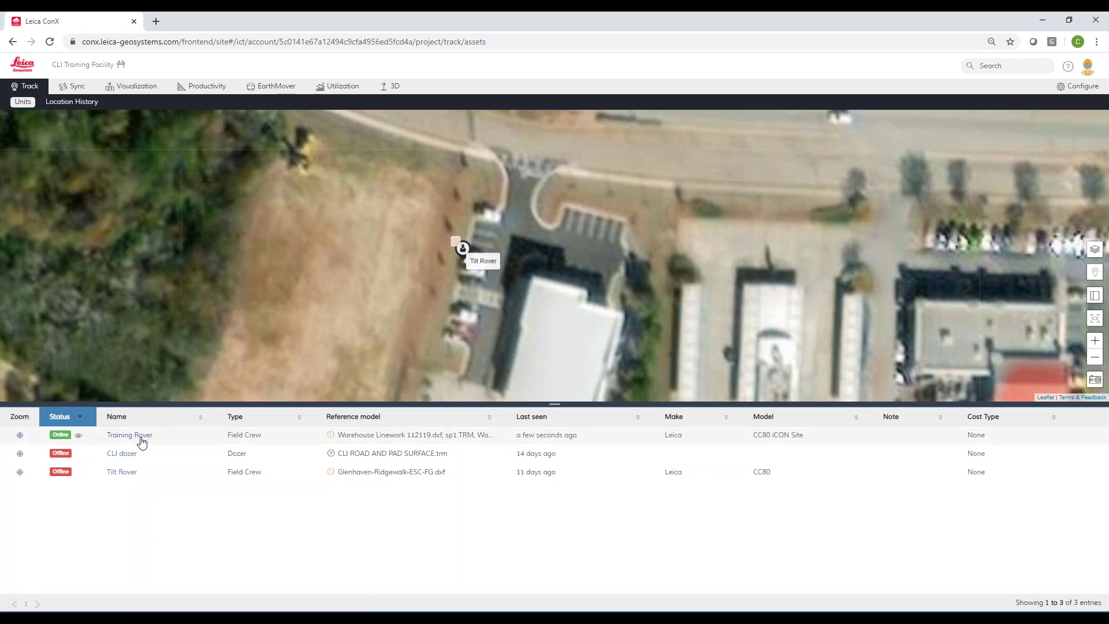
{"action": "left_click", "coordinate": [139, 436]}
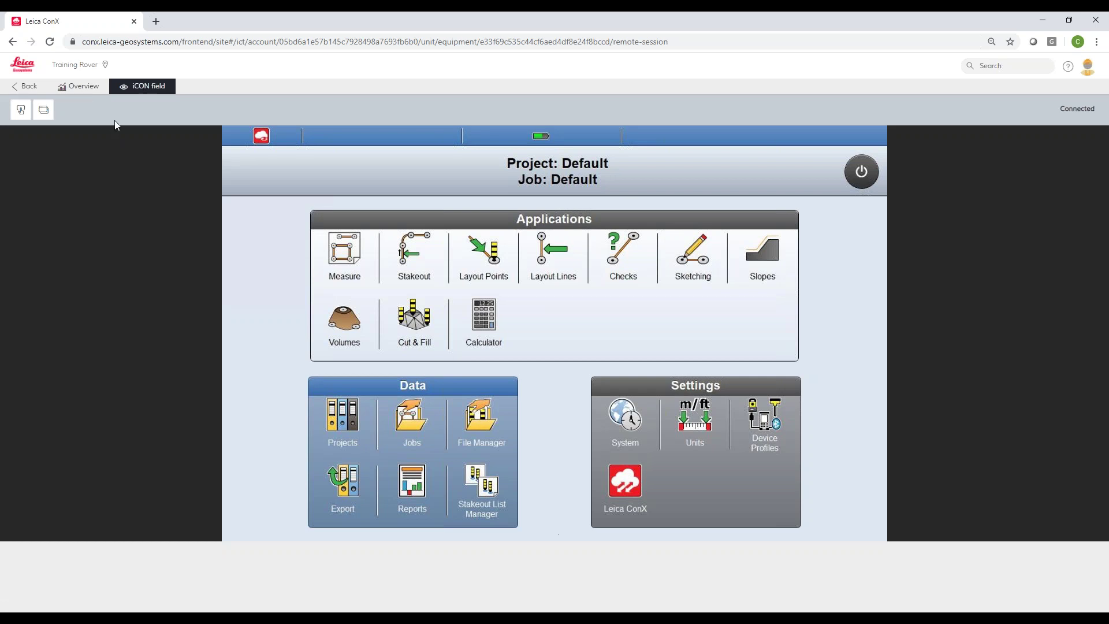
{"action": "left_click", "coordinate": [19, 113]}
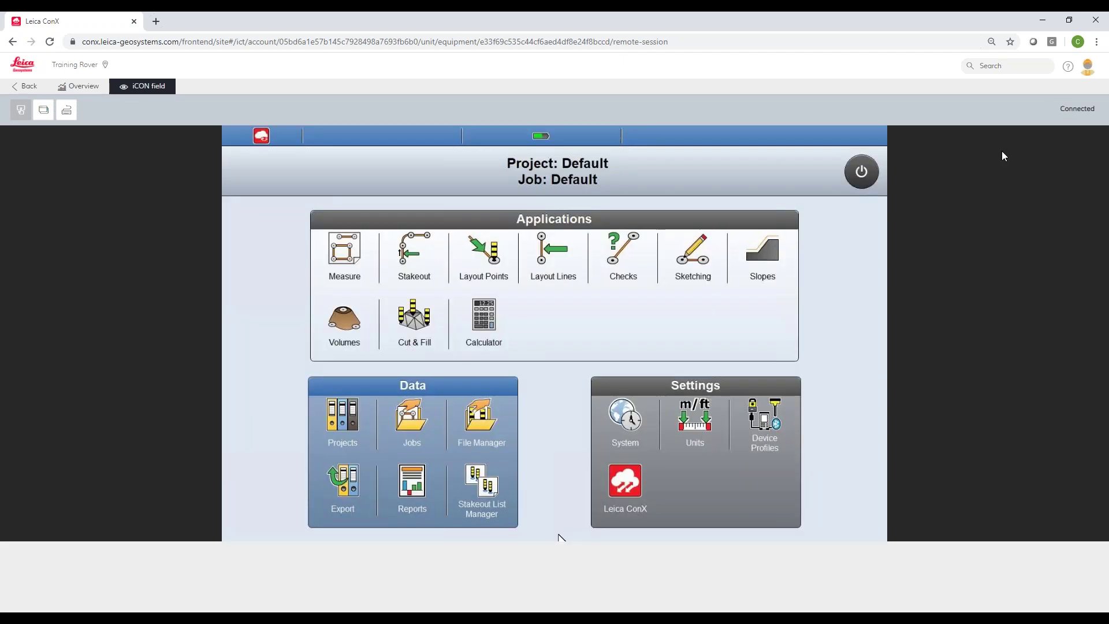
{"action": "left_click", "coordinate": [349, 419]}
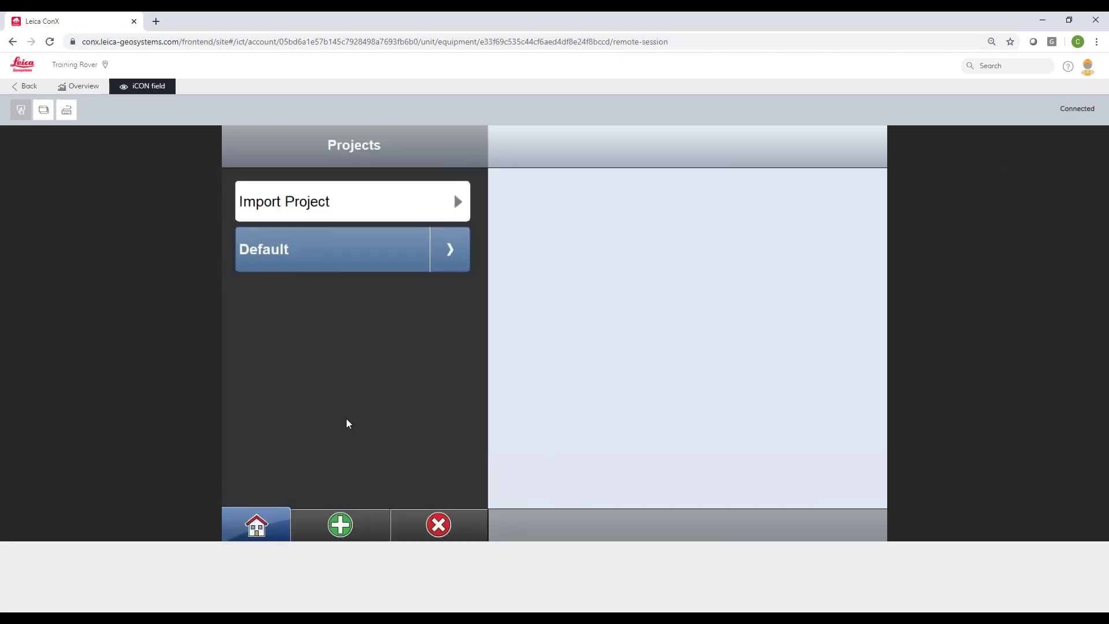
{"action": "left_click", "coordinate": [255, 519]}
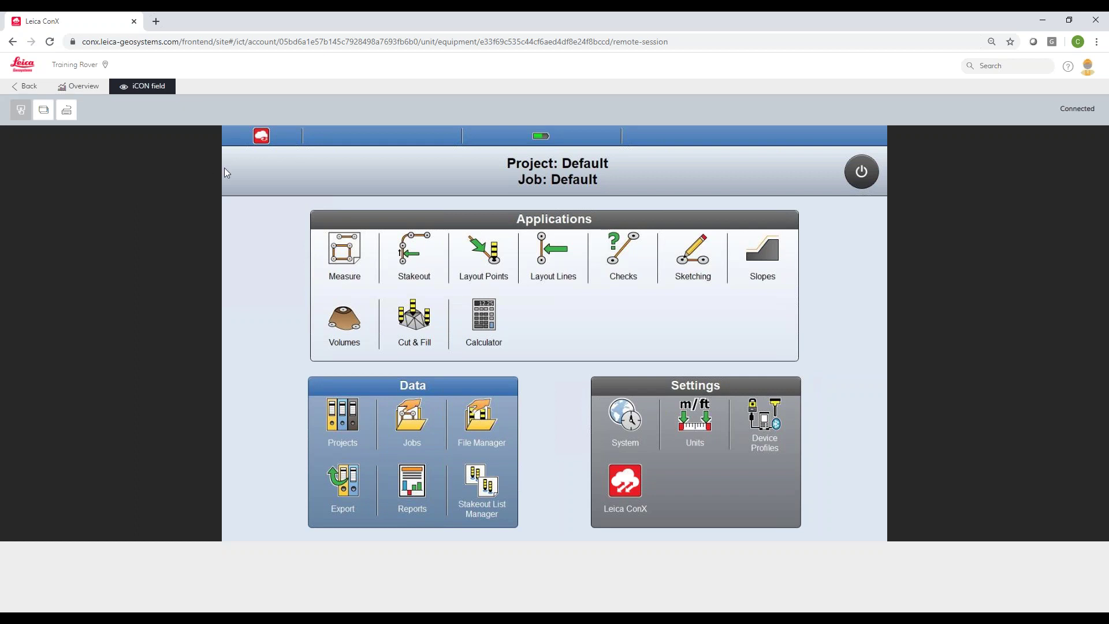
- Undock the remote session into its own window, arrange both windows, and return to the Track page
{"action": "left_click", "coordinate": [43, 115]}
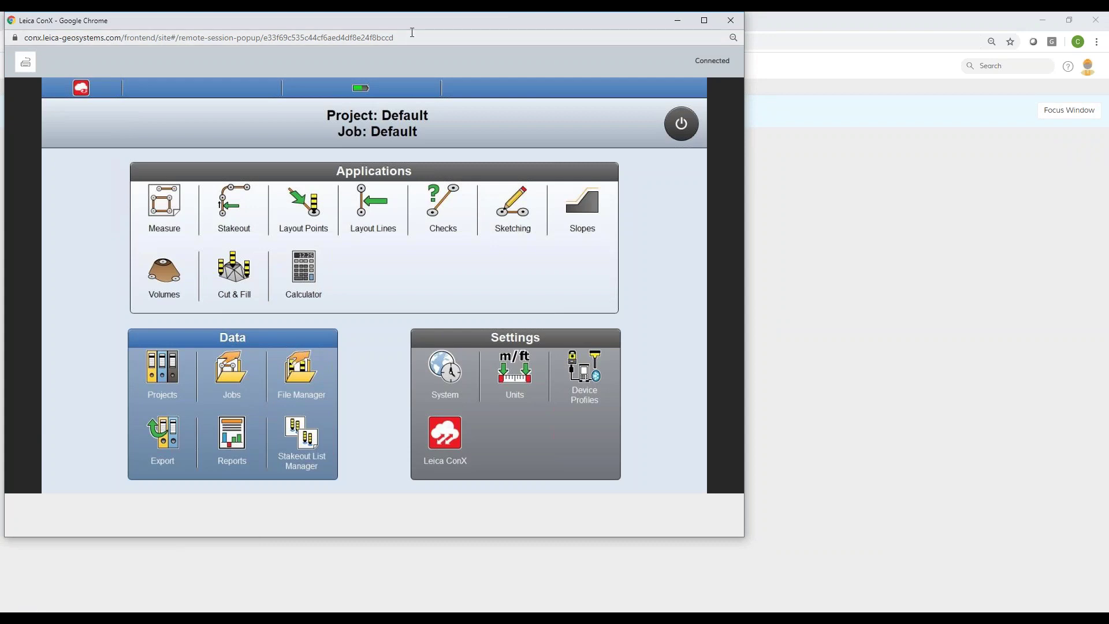
{"action": "left_click_drag", "start_coordinate": [391, 25], "coordinate": [349, 164]}
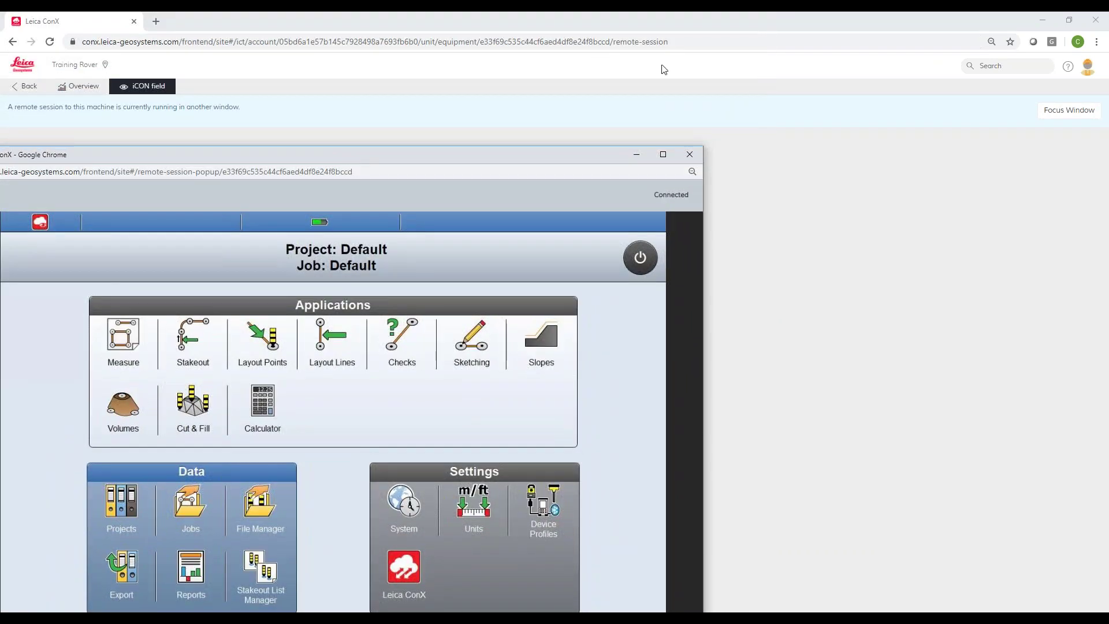
{"action": "left_click", "coordinate": [1073, 21]}
{"action": "left_click_drag", "start_coordinate": [840, 41], "coordinate": [922, 32]}
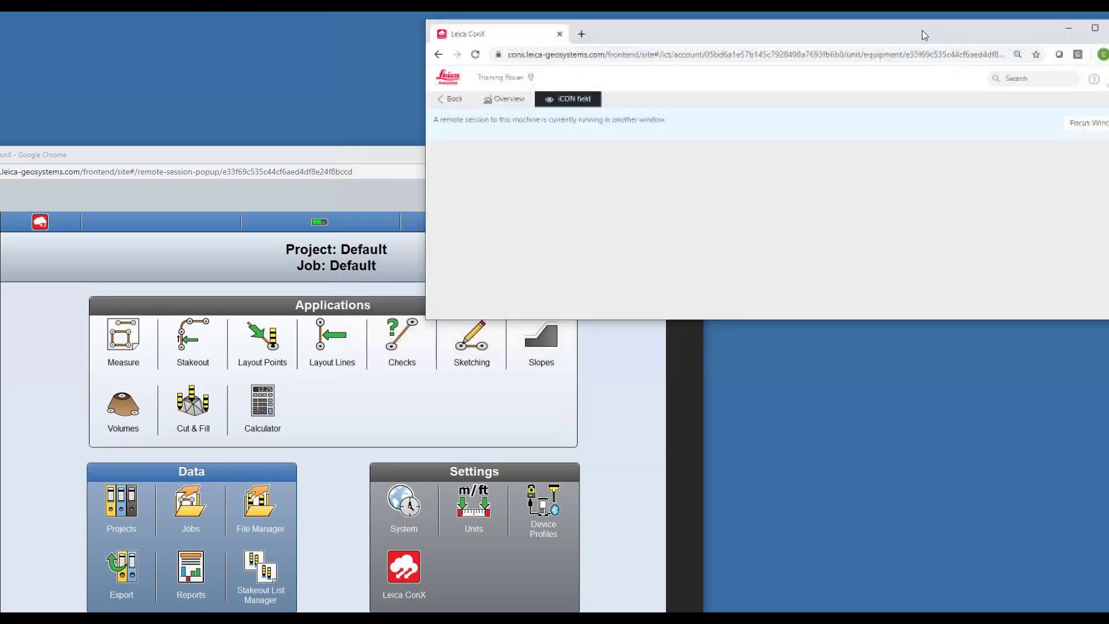
{"action": "left_click", "coordinate": [454, 99]}
{"action": "left_click", "coordinate": [454, 99]}
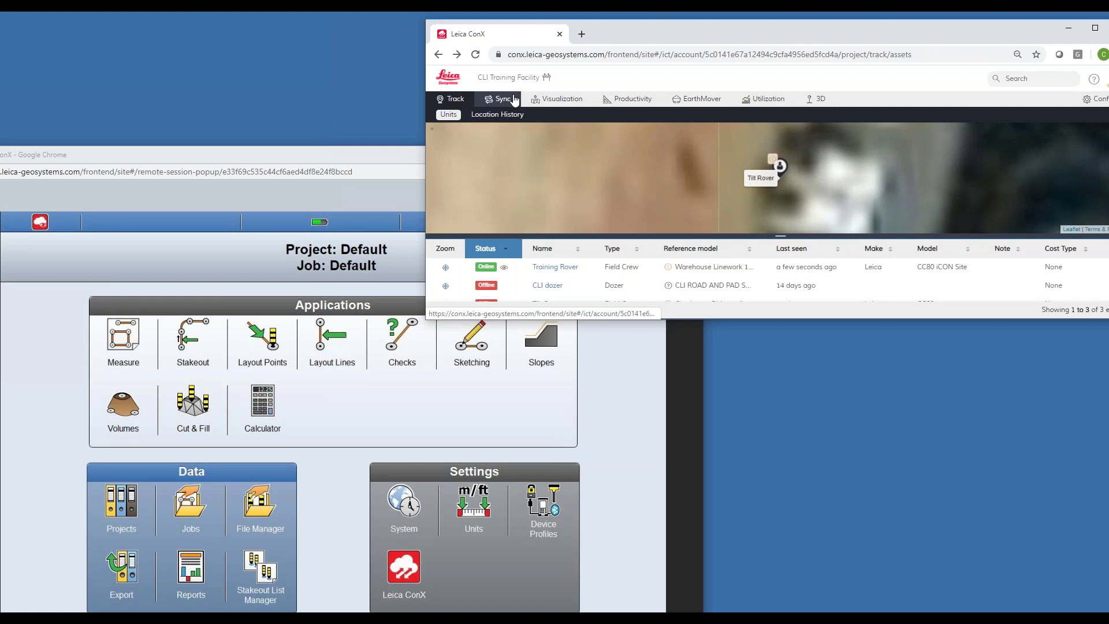
- On the Sync tab, add a new folder named 'demo project' under All Files
{"action": "left_click", "coordinate": [515, 100]}
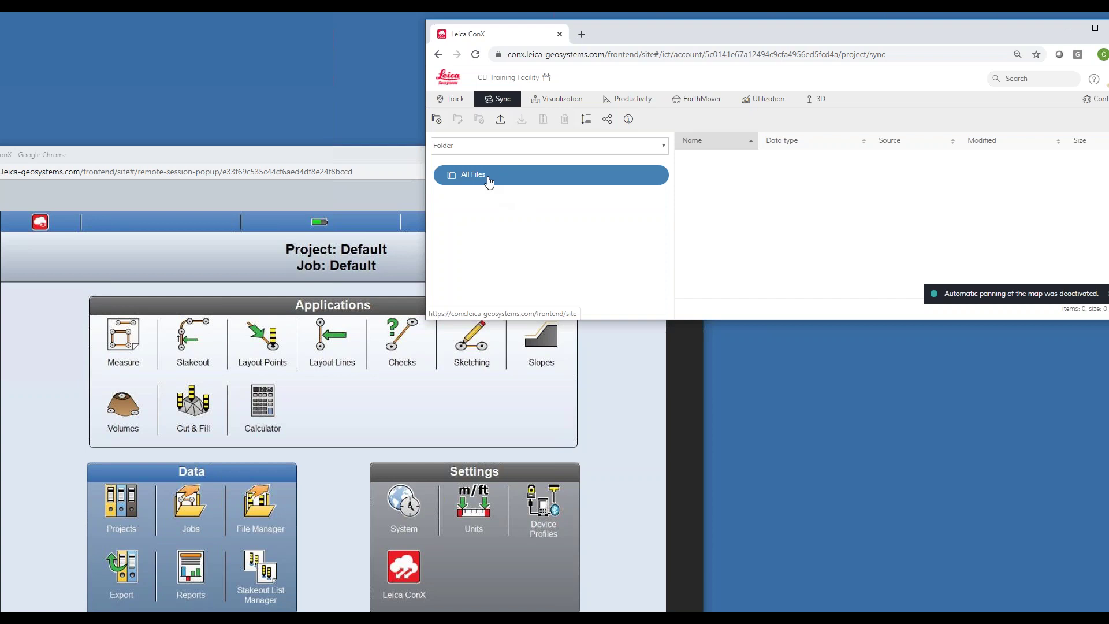
{"action": "left_click", "coordinate": [438, 122]}
{"action": "left_click", "coordinate": [729, 188]}
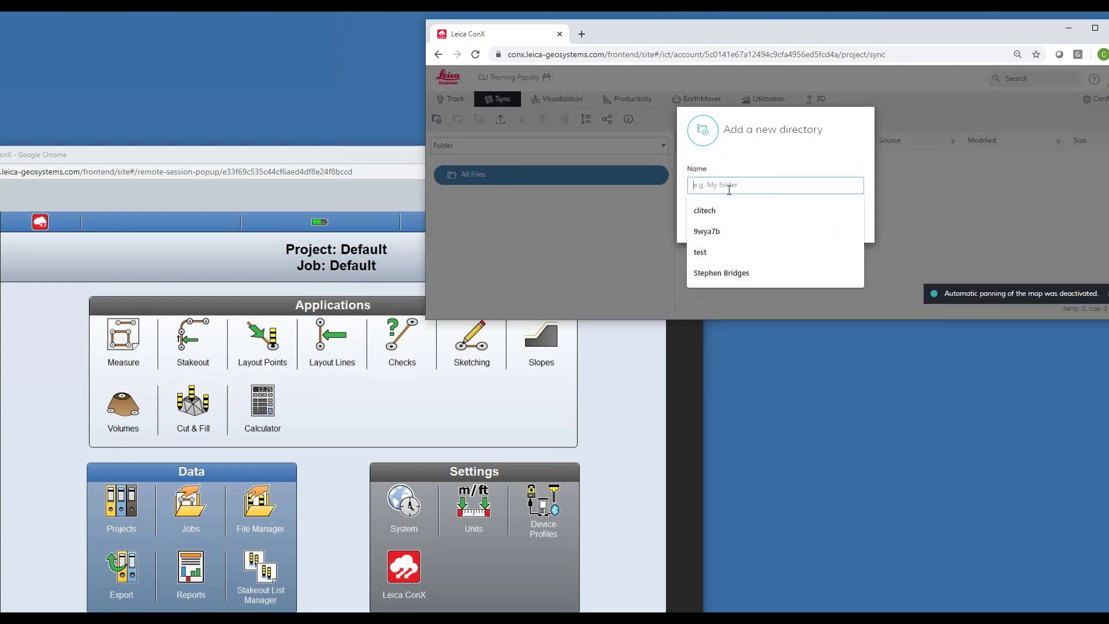
{"action": "type", "text": "dem"}
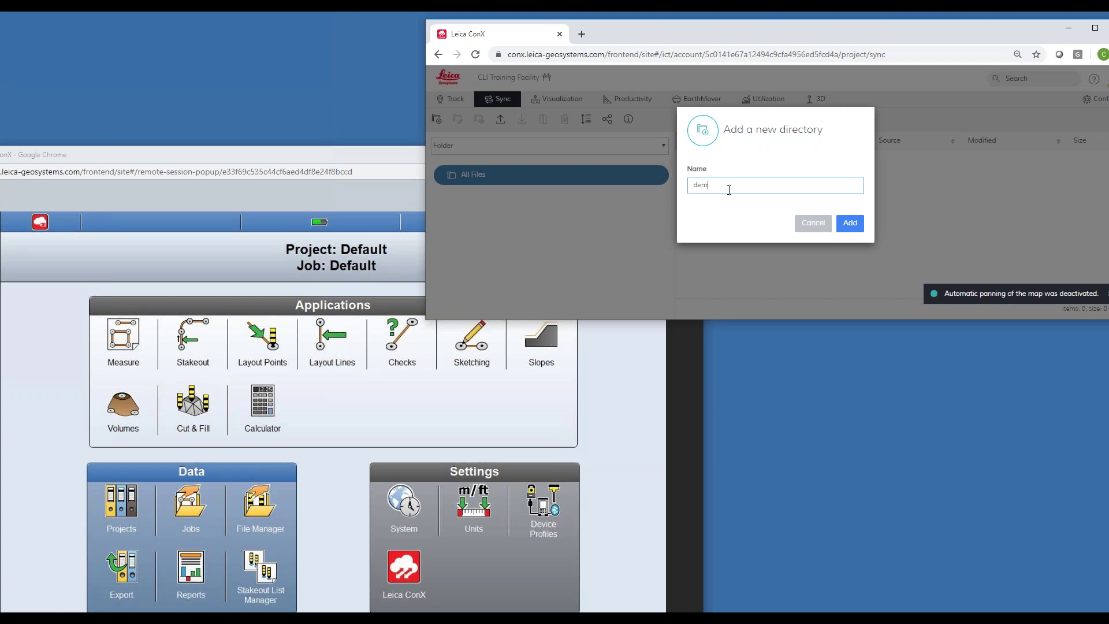
{"action": "type", "text": "o project"}
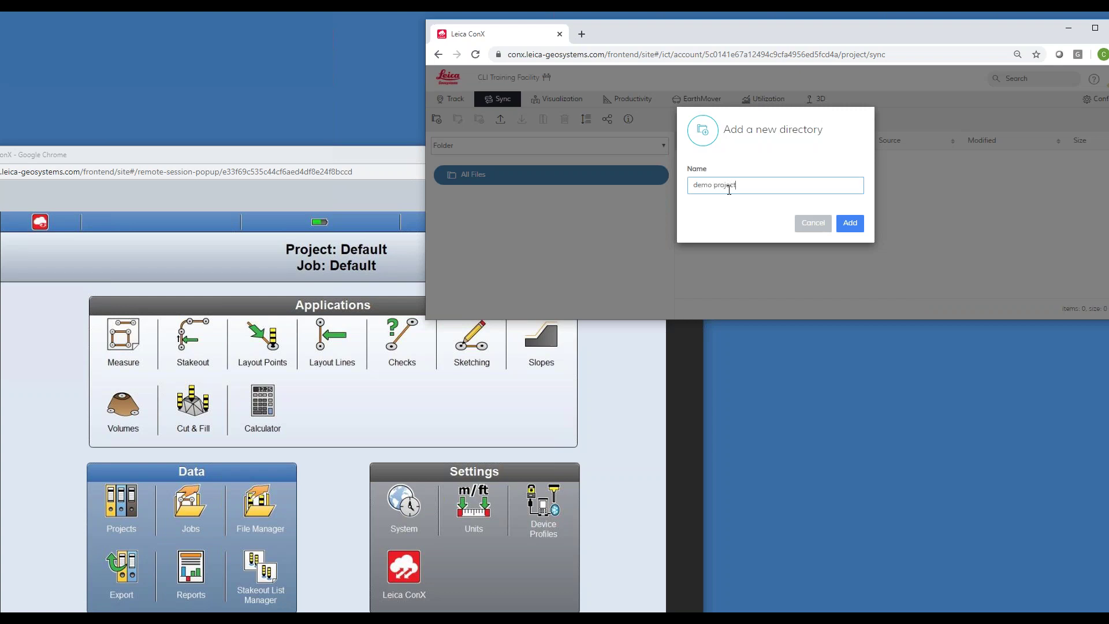
{"action": "left_click", "coordinate": [850, 223]}
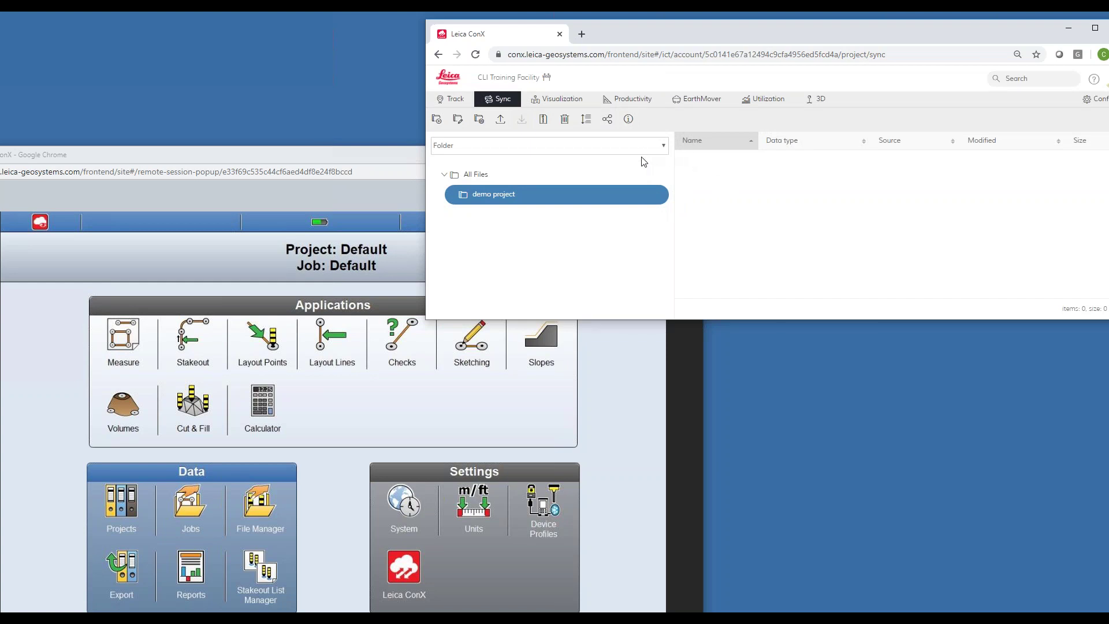
- Choose both LandscapeDesign files from the demo files folder for upload into demo project
{"action": "left_click", "coordinate": [501, 121]}
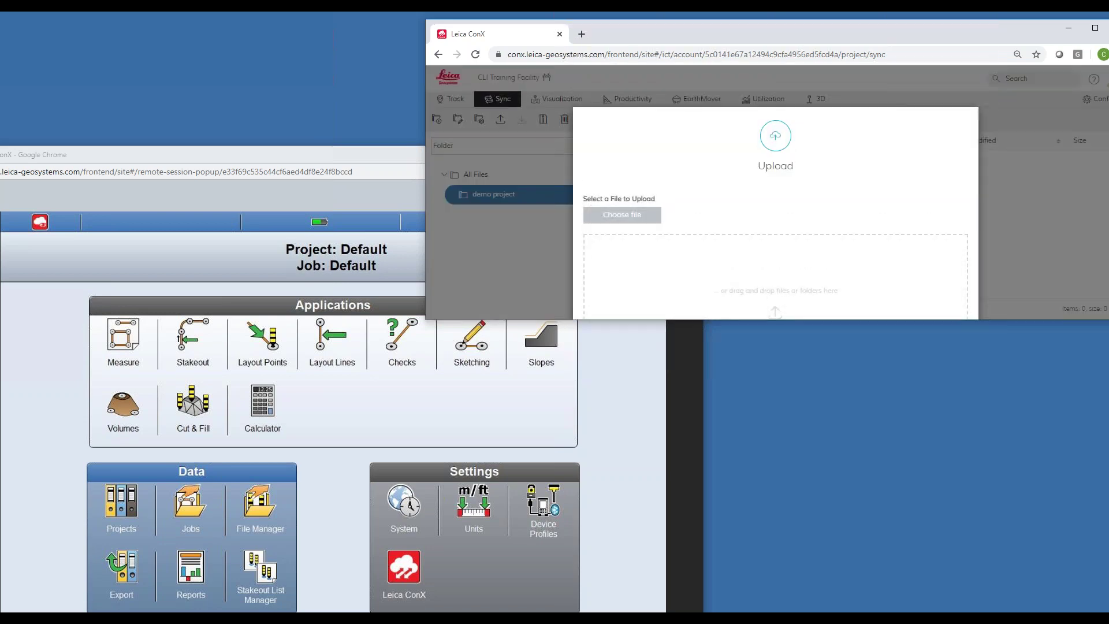
{"action": "left_click", "coordinate": [622, 215]}
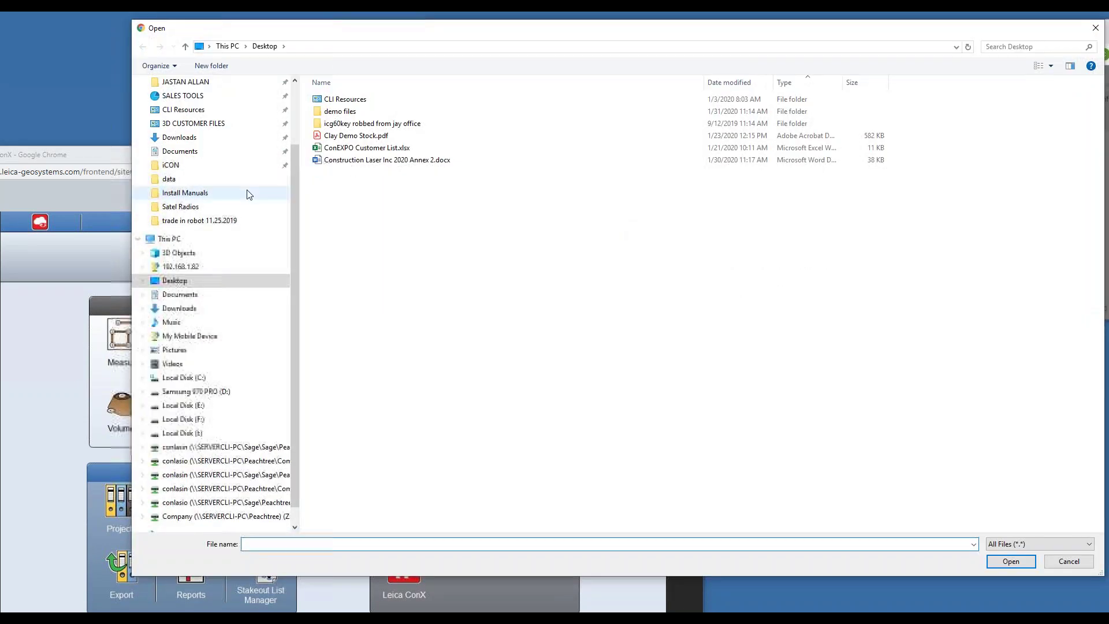
{"action": "double_click", "coordinate": [343, 112]}
{"action": "left_click_drag", "start_coordinate": [381, 191], "coordinate": [372, 100]}
{"action": "left_click", "coordinate": [1010, 561]}
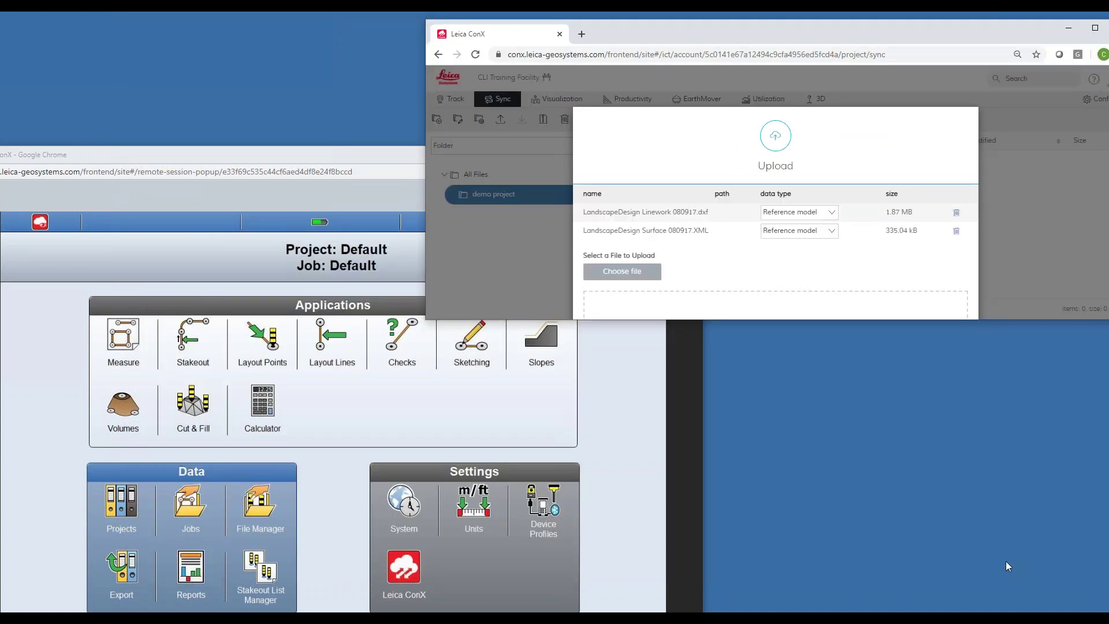
- Keep the files as reference models, assign them to Field Crew units, and upload them
{"action": "scroll", "coordinate": [814, 193], "scroll_direction": "down", "scroll_amount": 1}
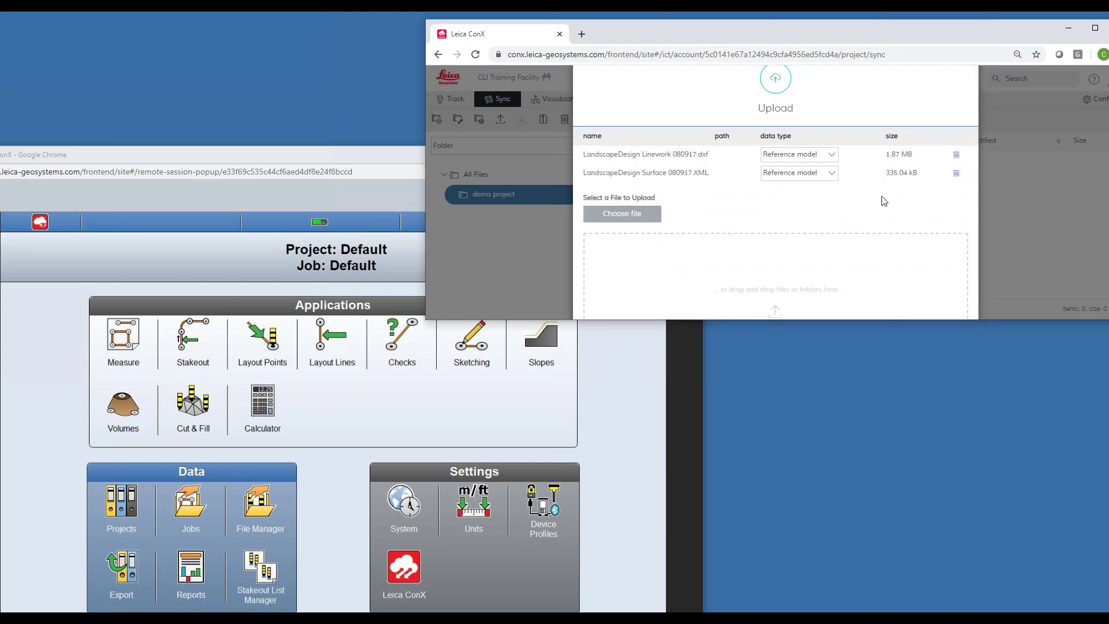
{"action": "left_click", "coordinate": [827, 181]}
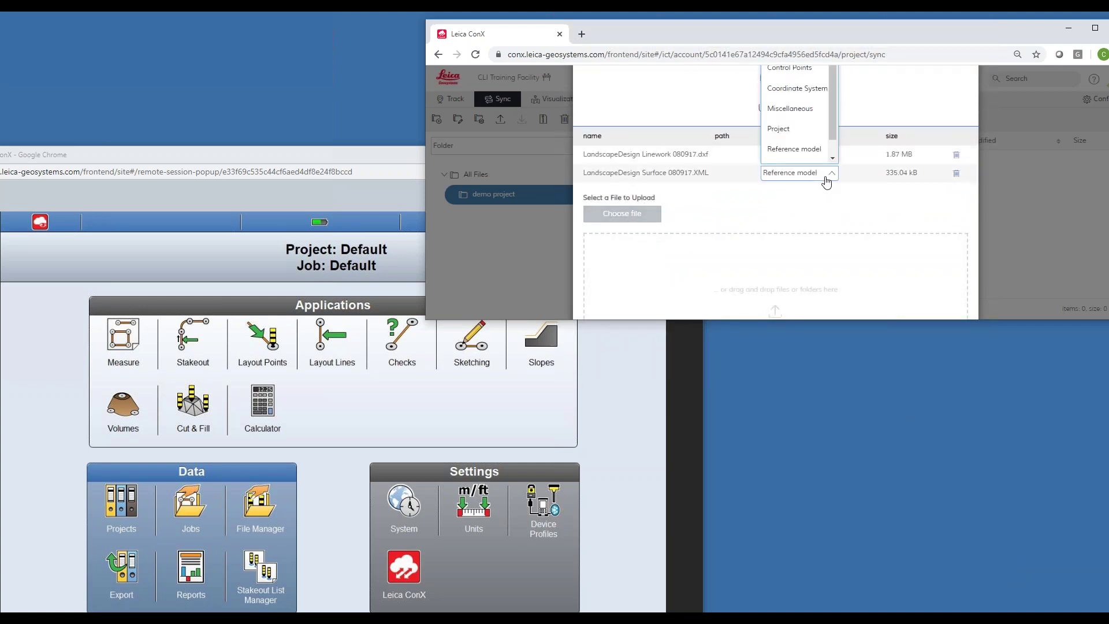
{"action": "left_click", "coordinate": [827, 181]}
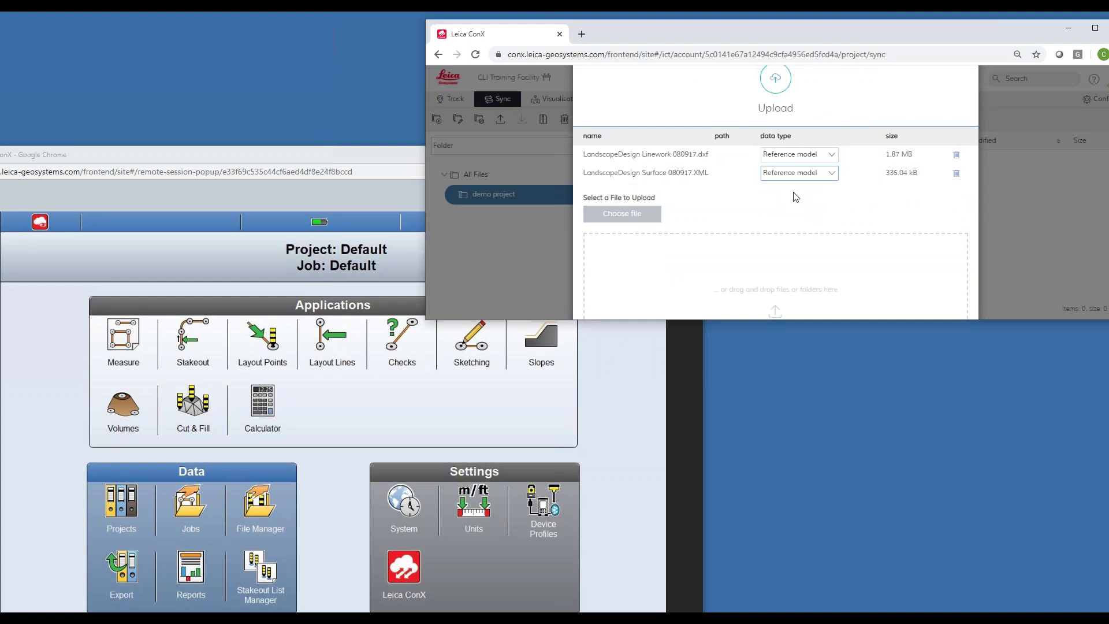
{"action": "scroll", "coordinate": [796, 197], "scroll_direction": "down", "scroll_amount": 3}
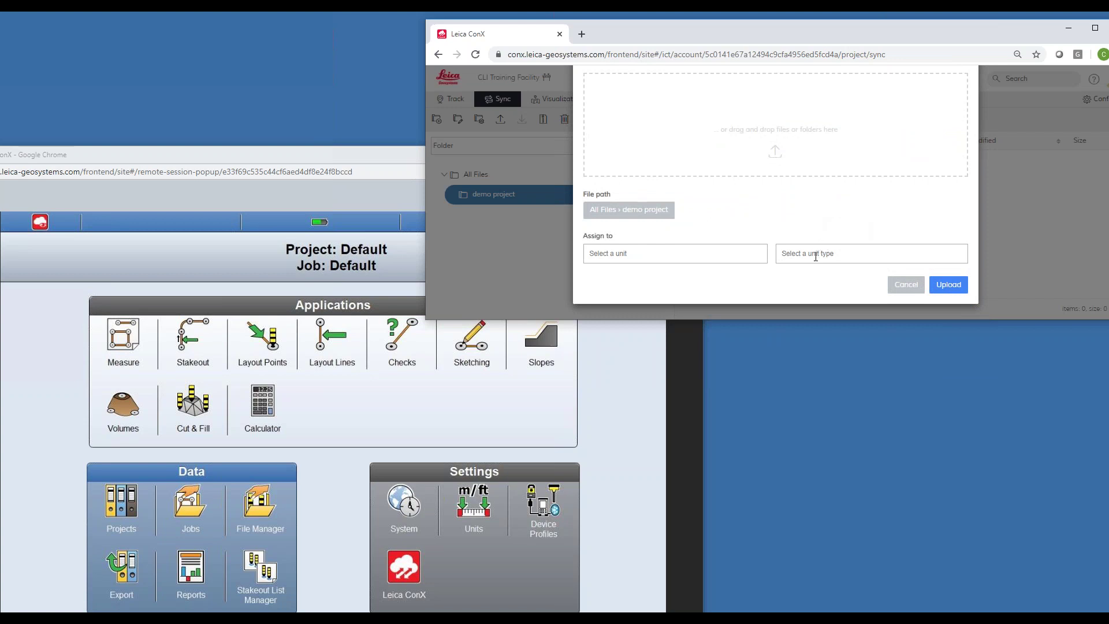
{"action": "left_click", "coordinate": [720, 256]}
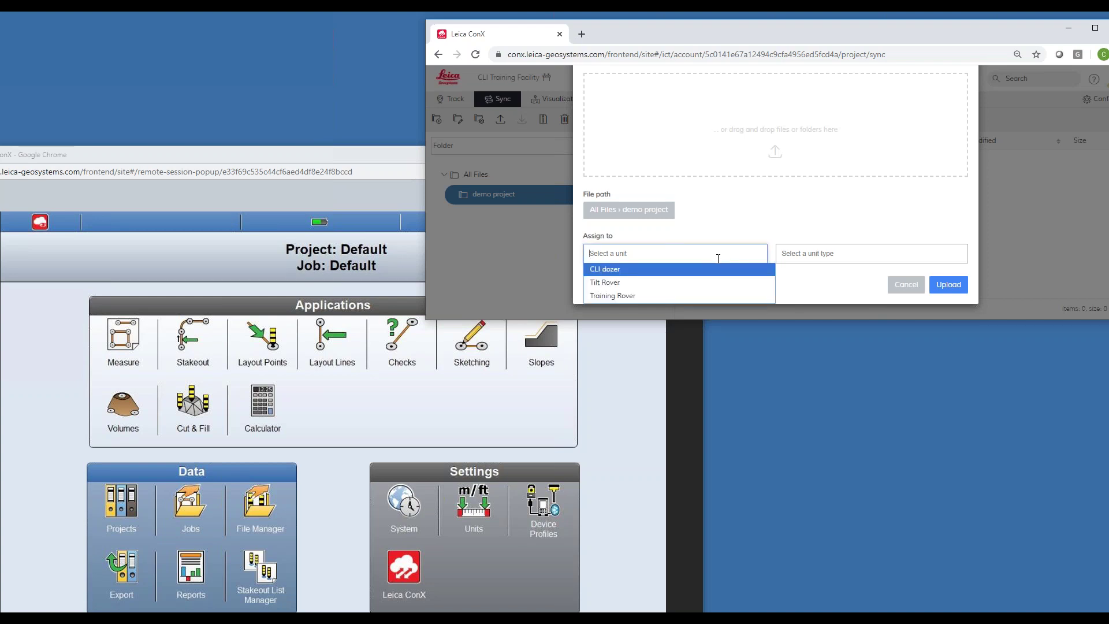
{"action": "left_click", "coordinate": [770, 222]}
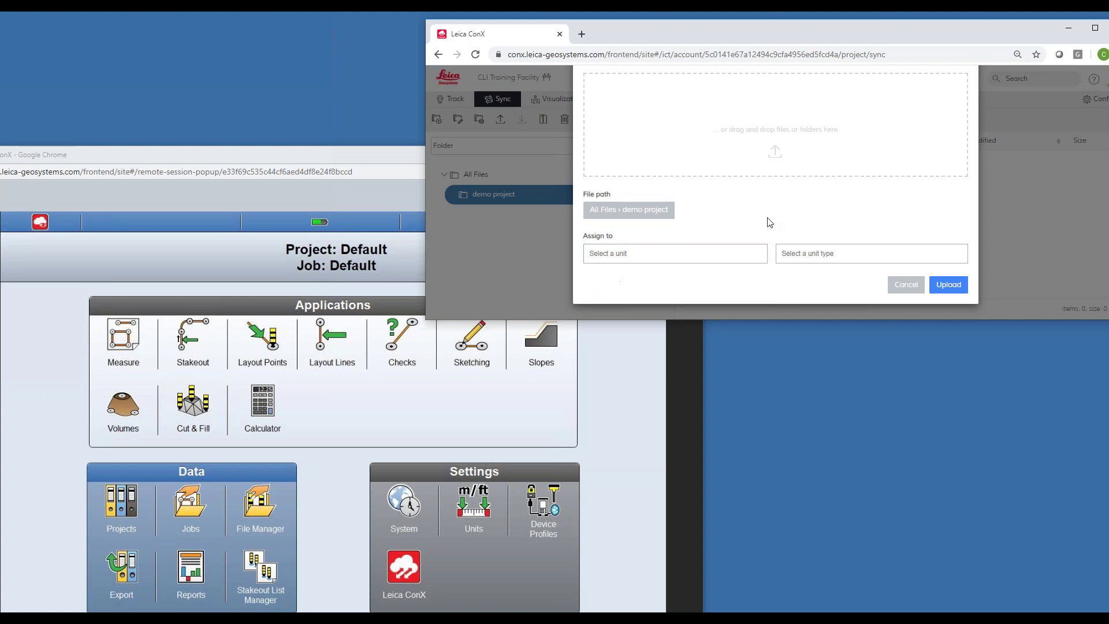
{"action": "left_click", "coordinate": [841, 254]}
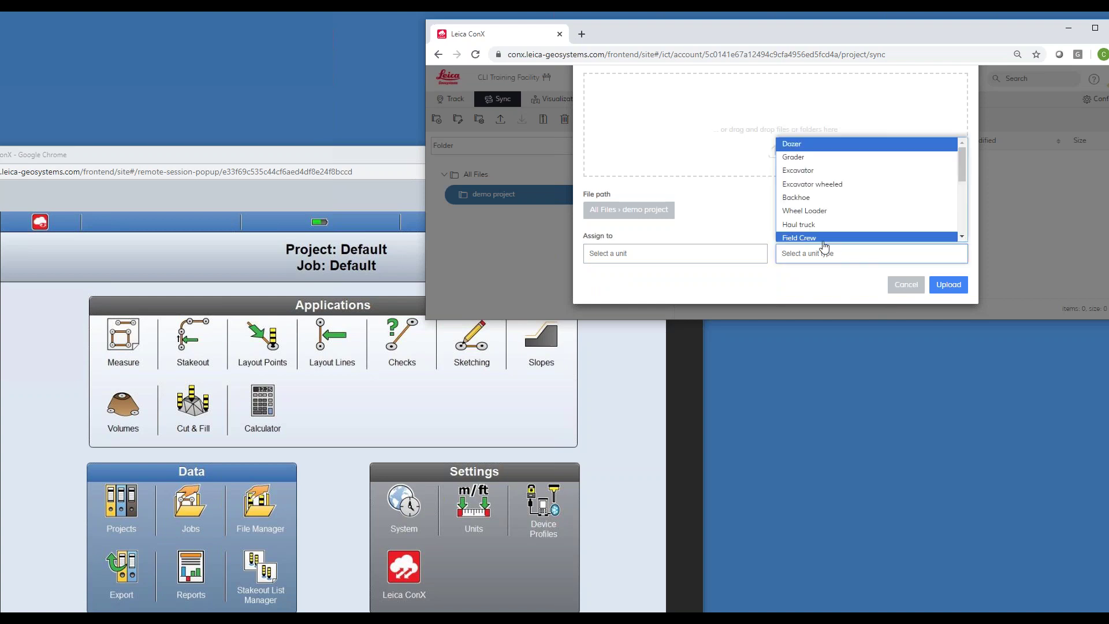
{"action": "left_click", "coordinate": [823, 239]}
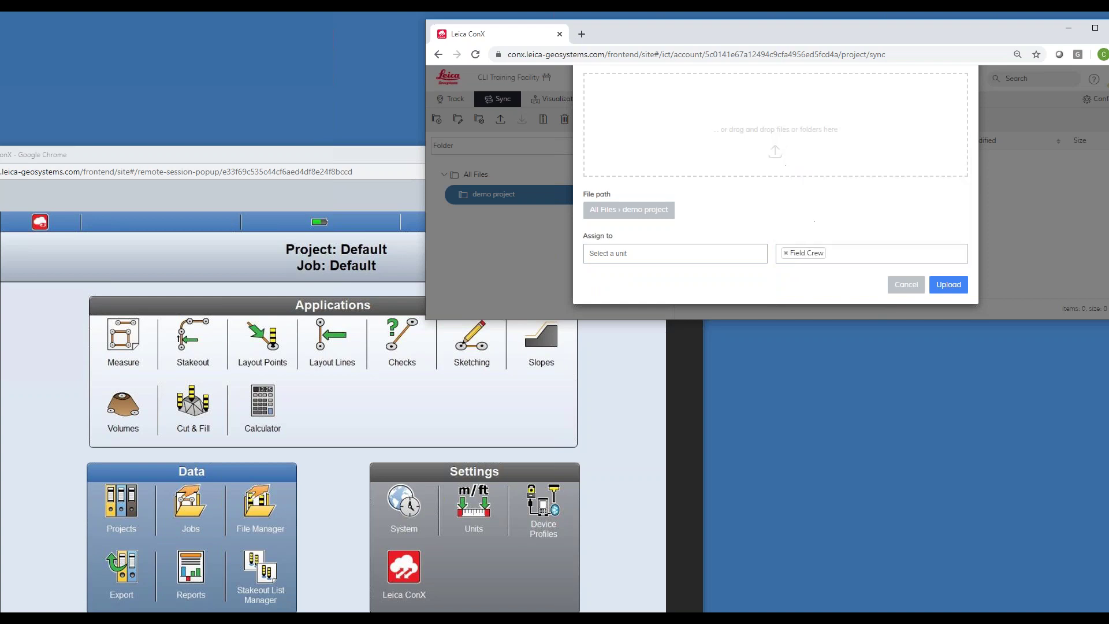
{"action": "left_click", "coordinate": [949, 285]}
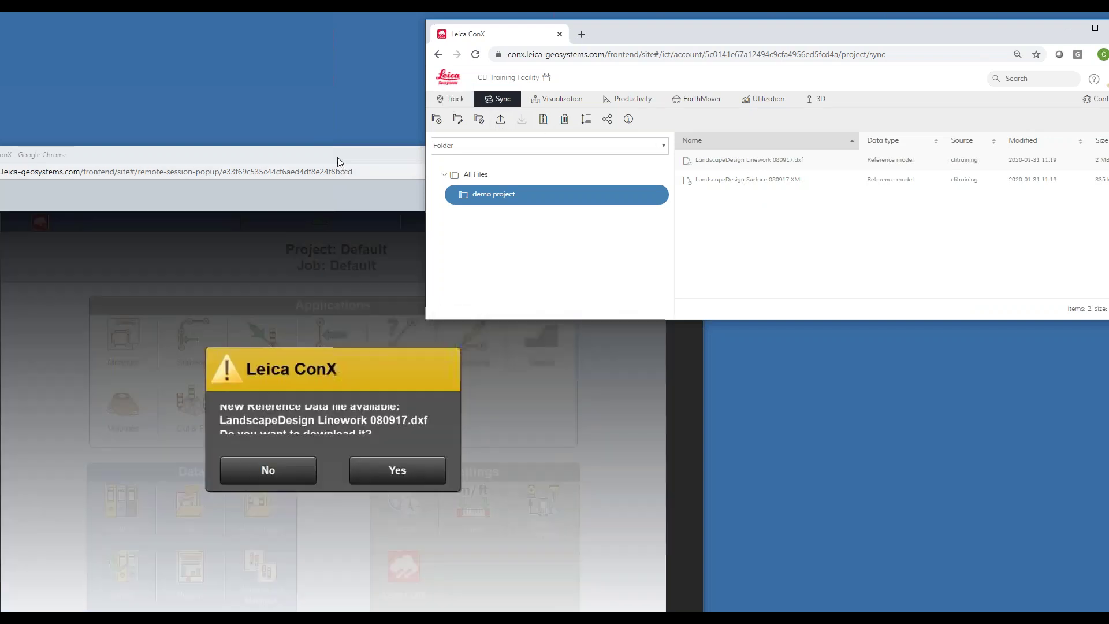
- Bring the tablet session window to the front and move it up and right
{"action": "left_click", "coordinate": [338, 156]}
{"action": "left_click_drag", "start_coordinate": [339, 155], "coordinate": [553, 54]}
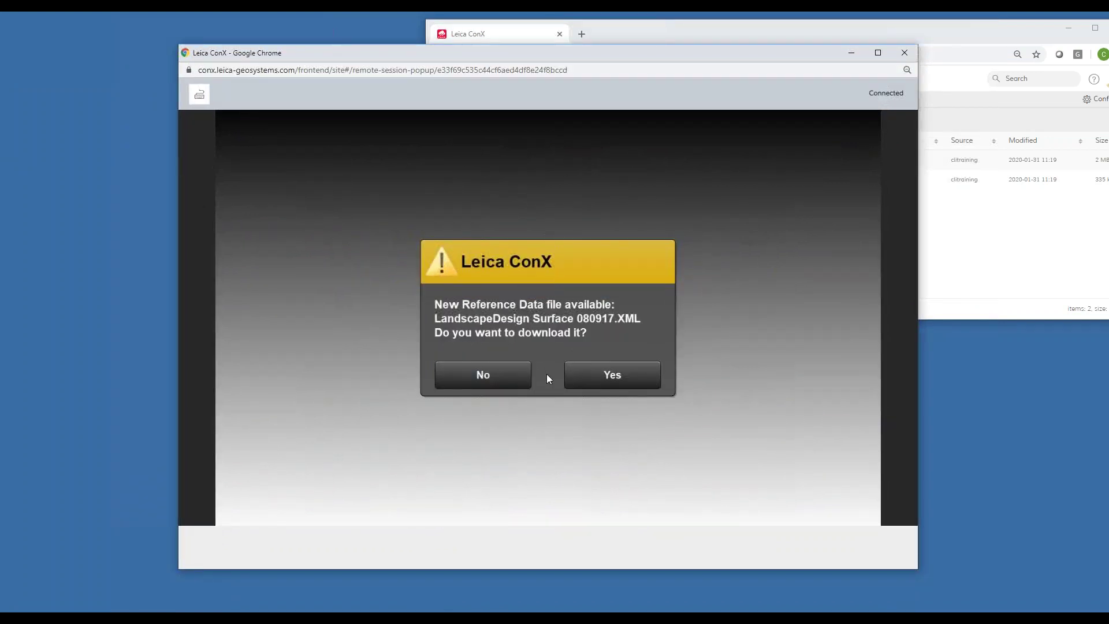
- Decline both design file downloads and start a new project on the tablet
{"action": "left_click", "coordinate": [500, 372]}
{"action": "left_click", "coordinate": [500, 373]}
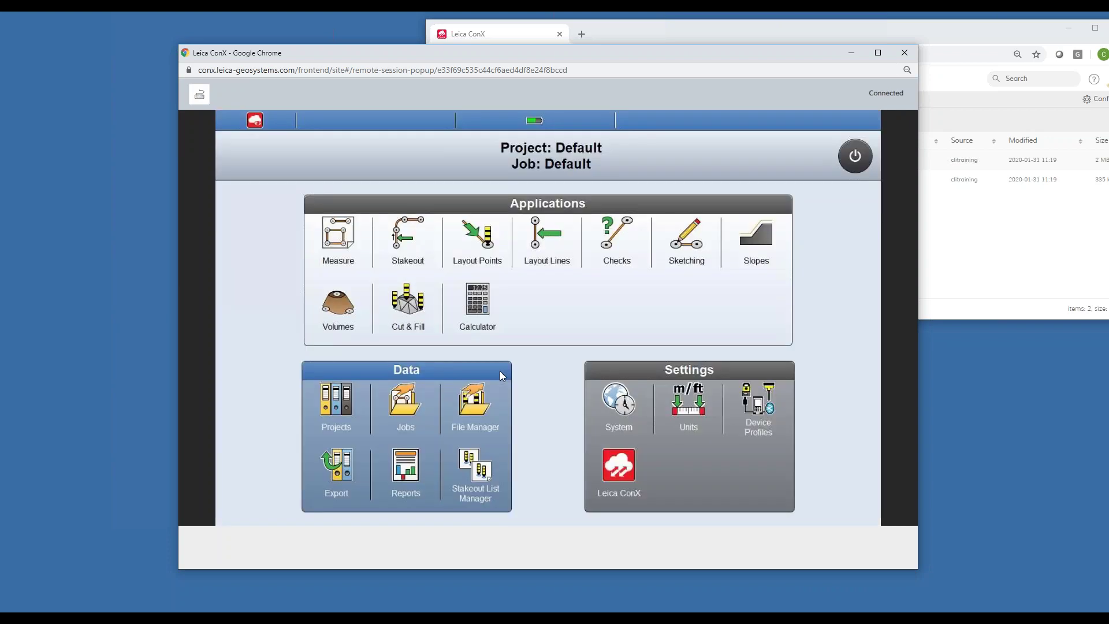
{"action": "left_click", "coordinate": [335, 405]}
{"action": "left_click", "coordinate": [335, 508]}
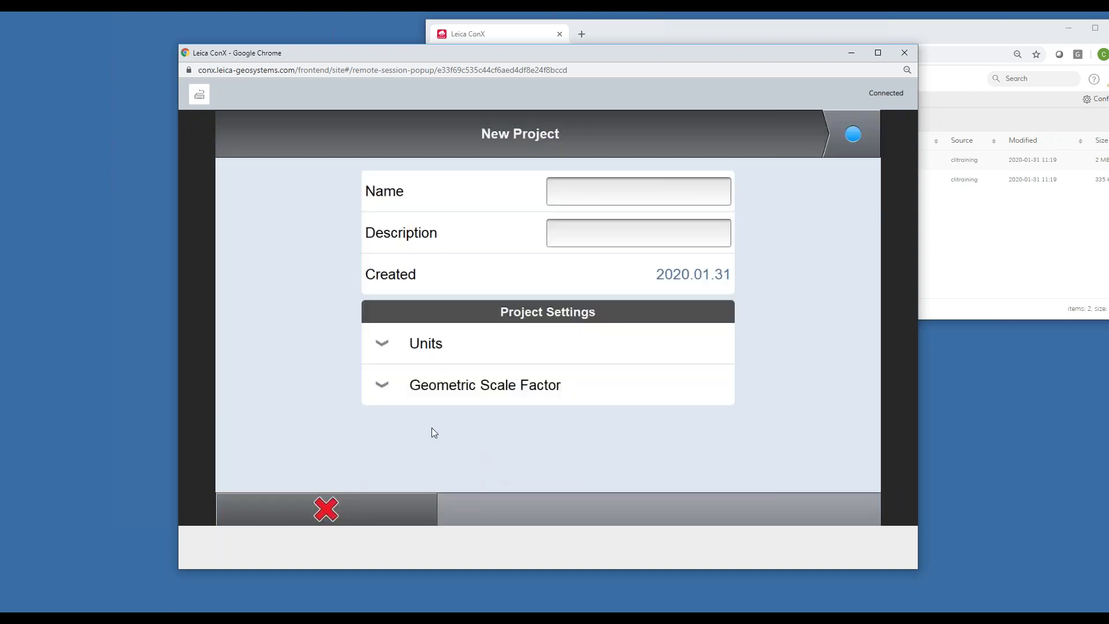
- Name the new project 'Demo Job' and save it to reach Import Data
{"action": "left_click", "coordinate": [642, 198]}
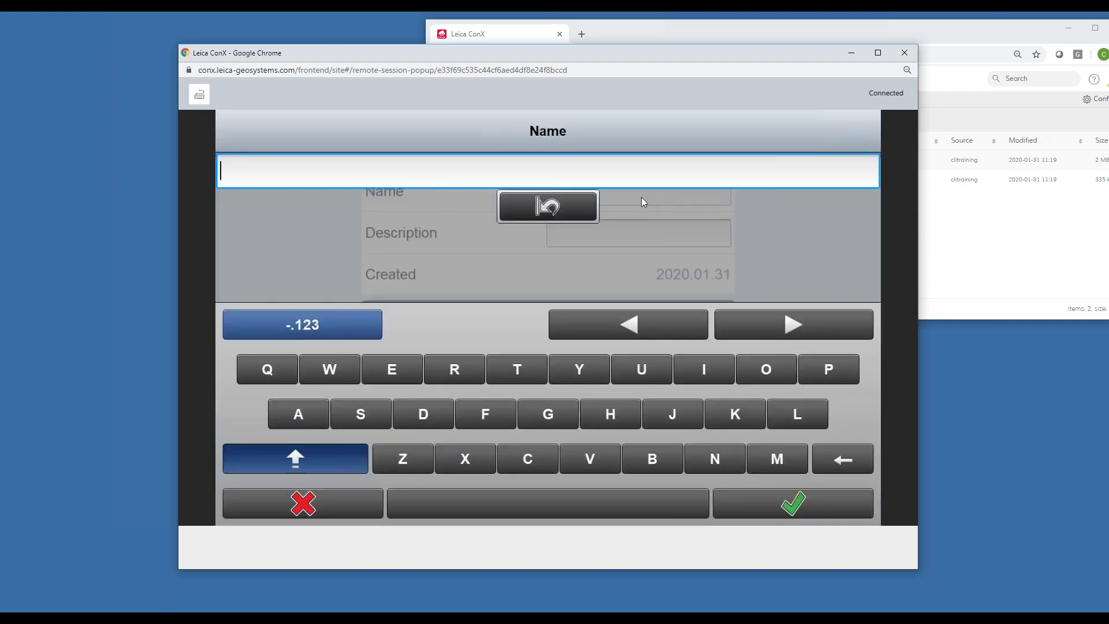
{"action": "type", "text": "Demo Job"}
{"action": "left_click", "coordinate": [809, 495]}
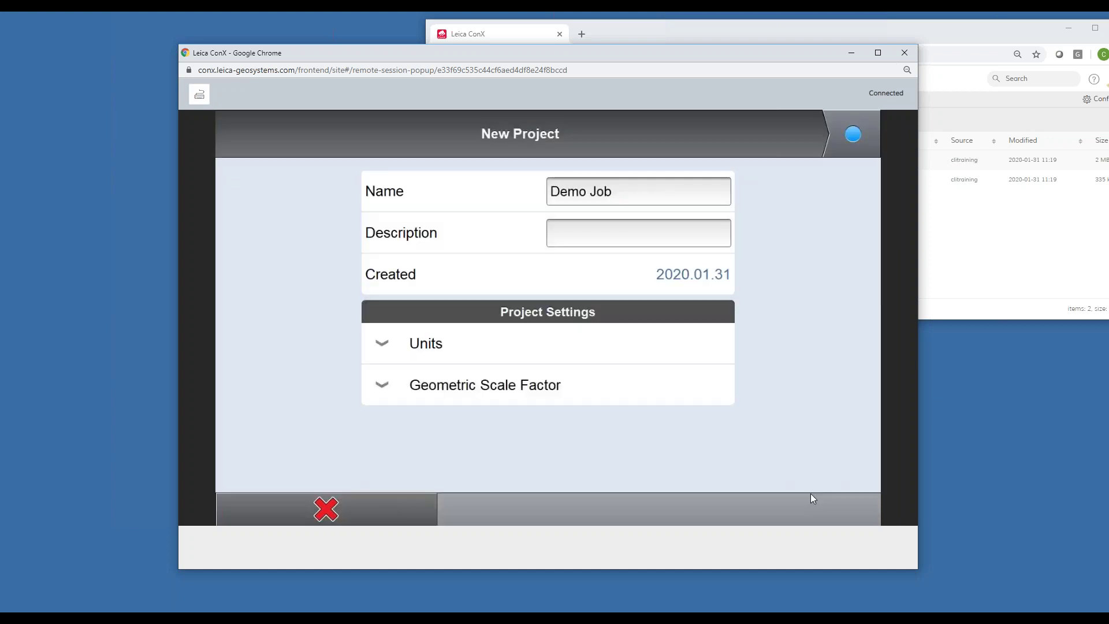
{"action": "left_click", "coordinate": [843, 135]}
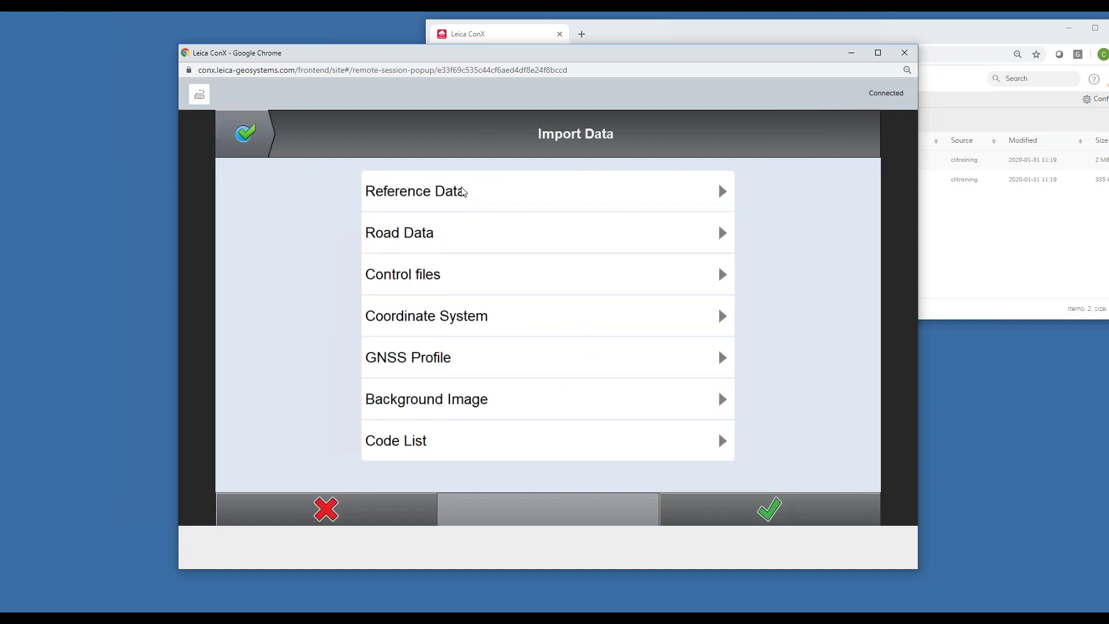
- Select both the surface XML and linework DXF under Reference Data and import them
{"action": "left_click", "coordinate": [462, 192]}
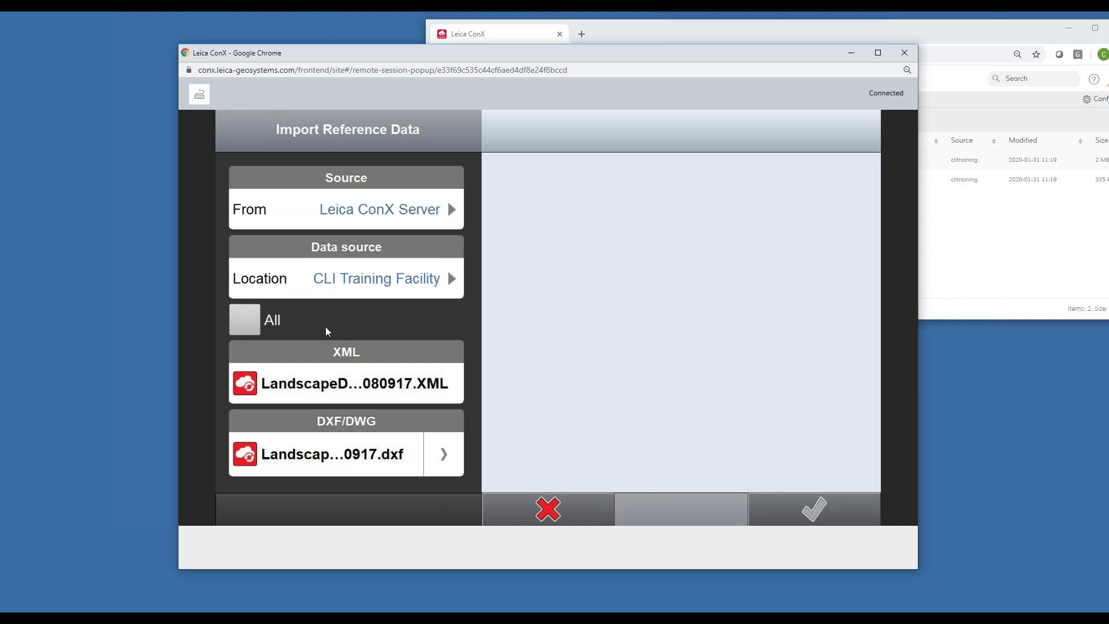
{"action": "left_click", "coordinate": [296, 391]}
{"action": "left_click", "coordinate": [294, 457]}
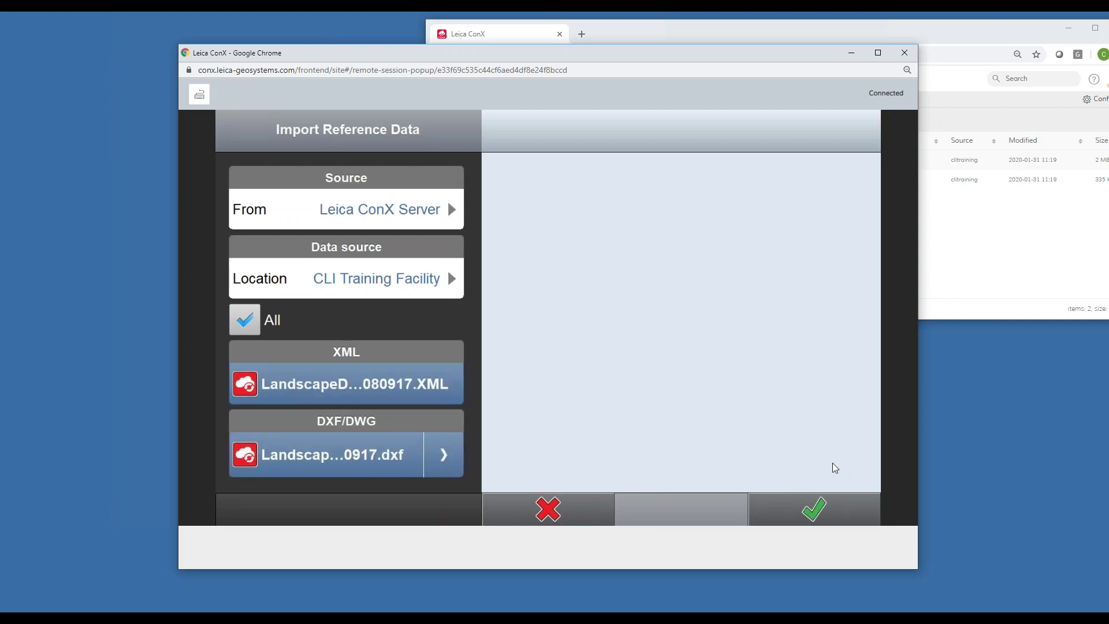
{"action": "left_click", "coordinate": [812, 509]}
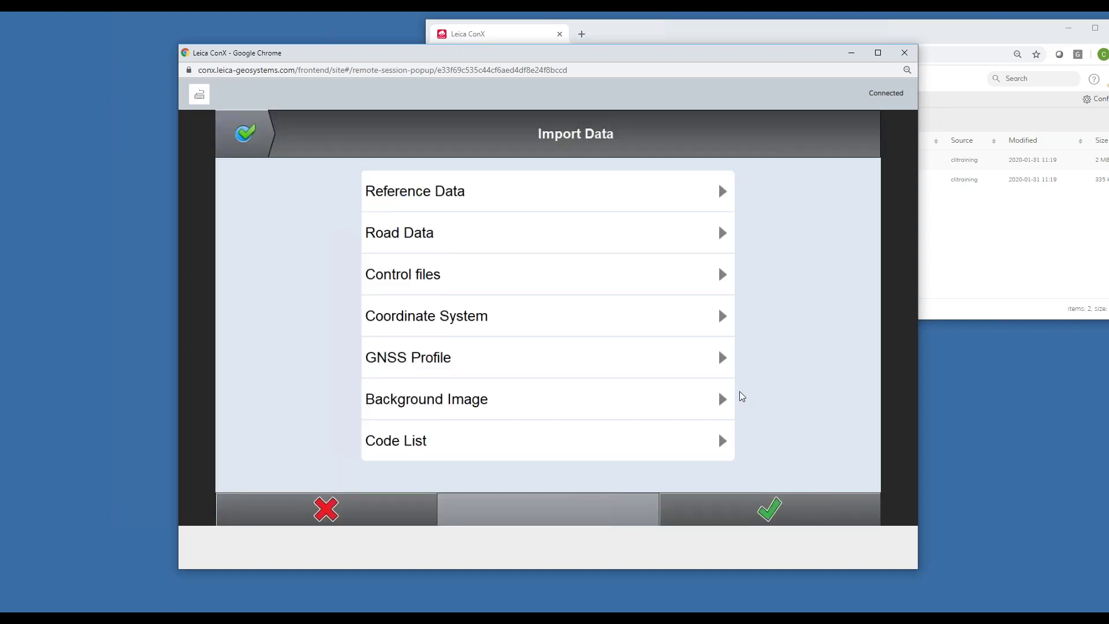
- Load Georgia West 1002 NAD83.lok from internal memory as the coordinate system and finish the import
{"action": "left_click", "coordinate": [639, 323]}
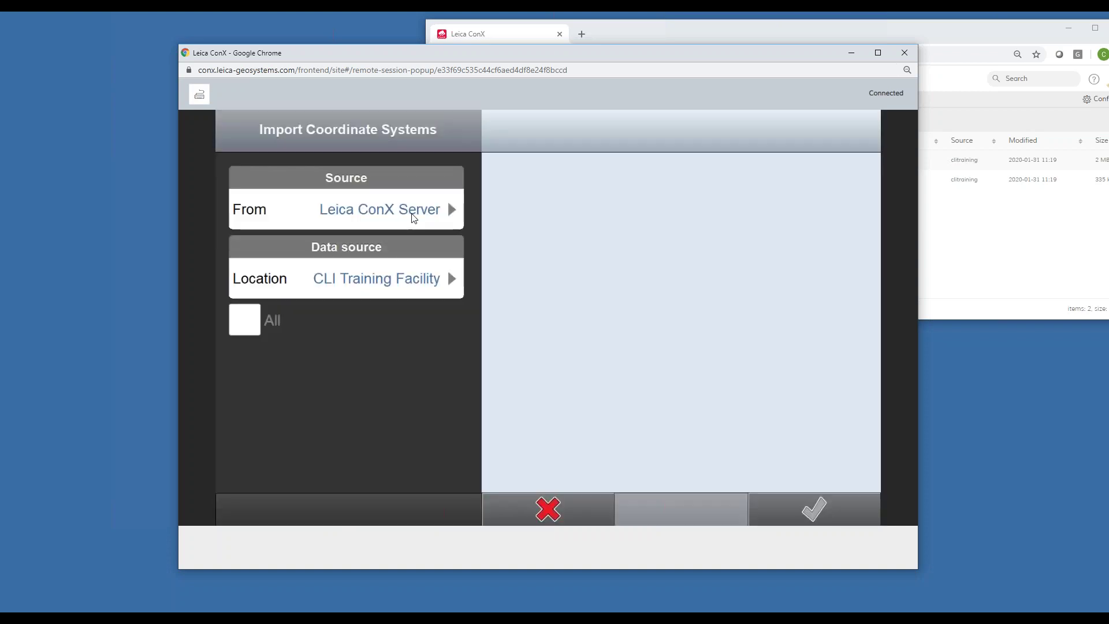
{"action": "left_click", "coordinate": [449, 213]}
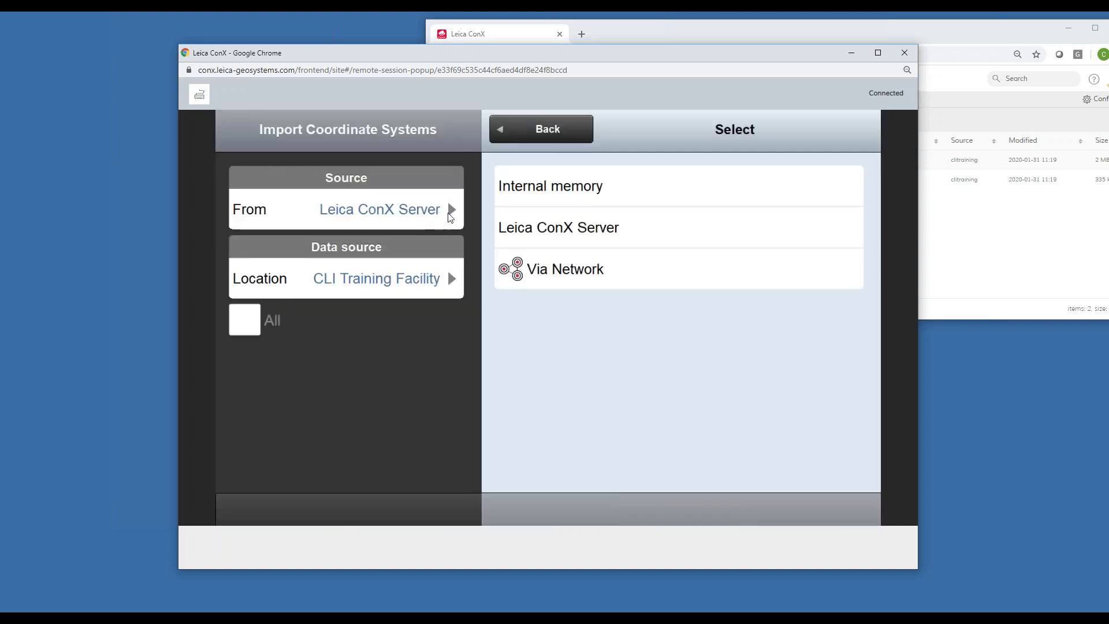
{"action": "left_click", "coordinate": [554, 191]}
{"action": "scroll", "coordinate": [406, 394], "scroll_direction": "down", "scroll_amount": 2}
{"action": "scroll", "coordinate": [406, 394], "scroll_direction": "down", "scroll_amount": 3}
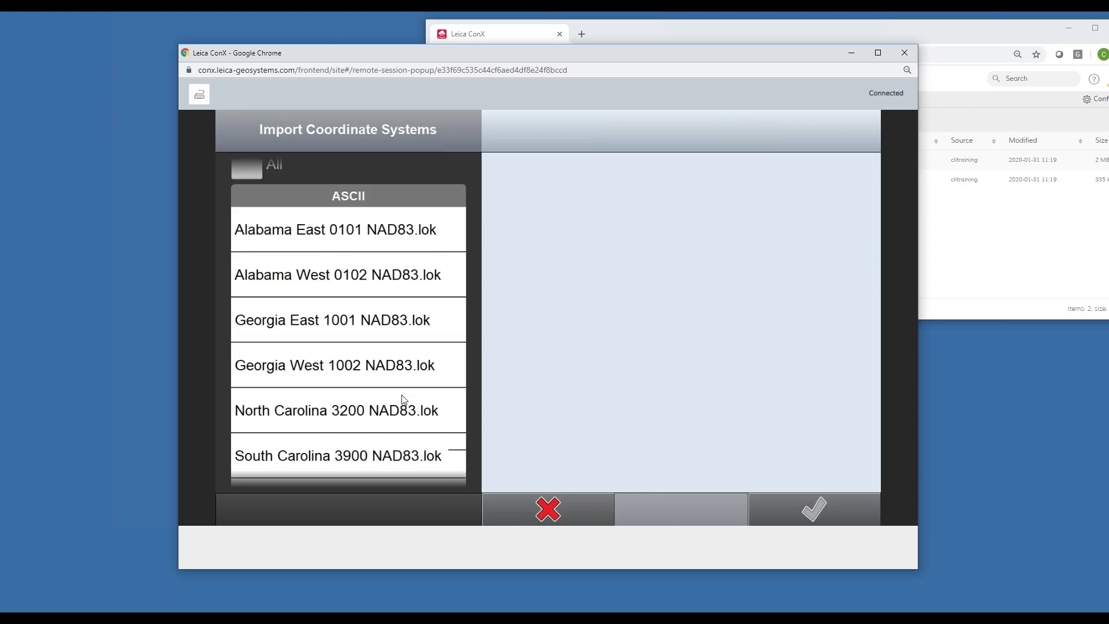
{"action": "left_click", "coordinate": [339, 327]}
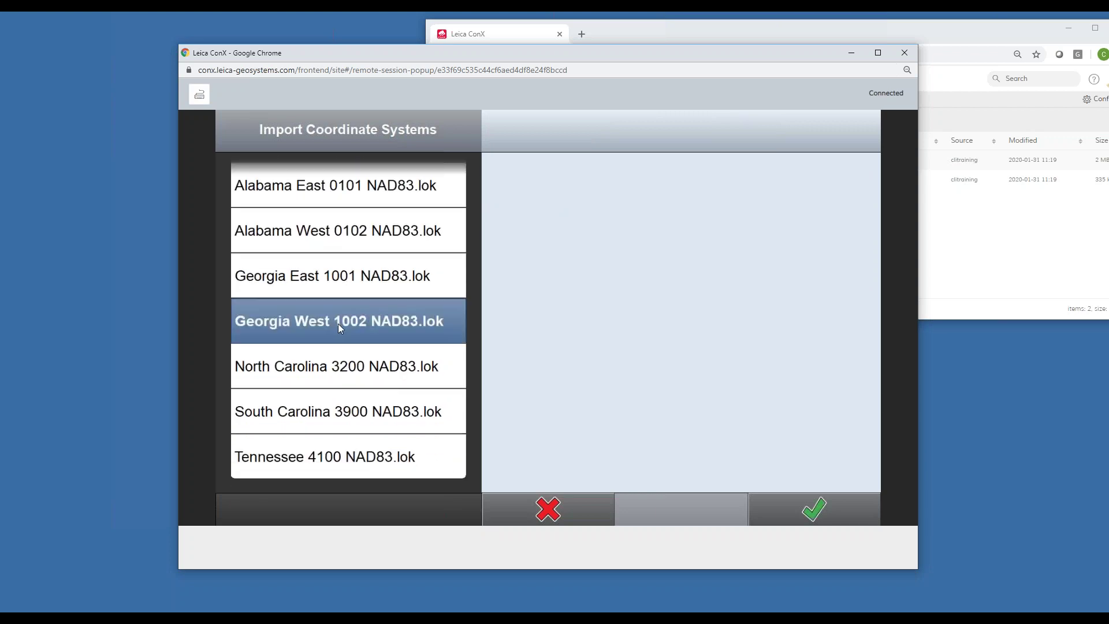
{"action": "left_click", "coordinate": [793, 511]}
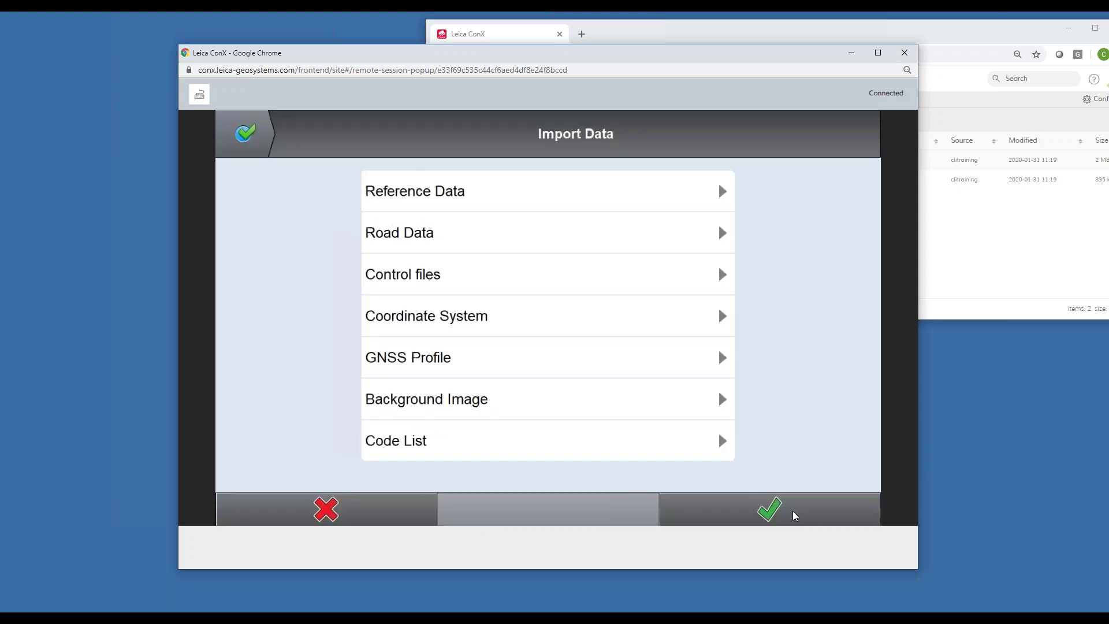
{"action": "left_click", "coordinate": [793, 510]}
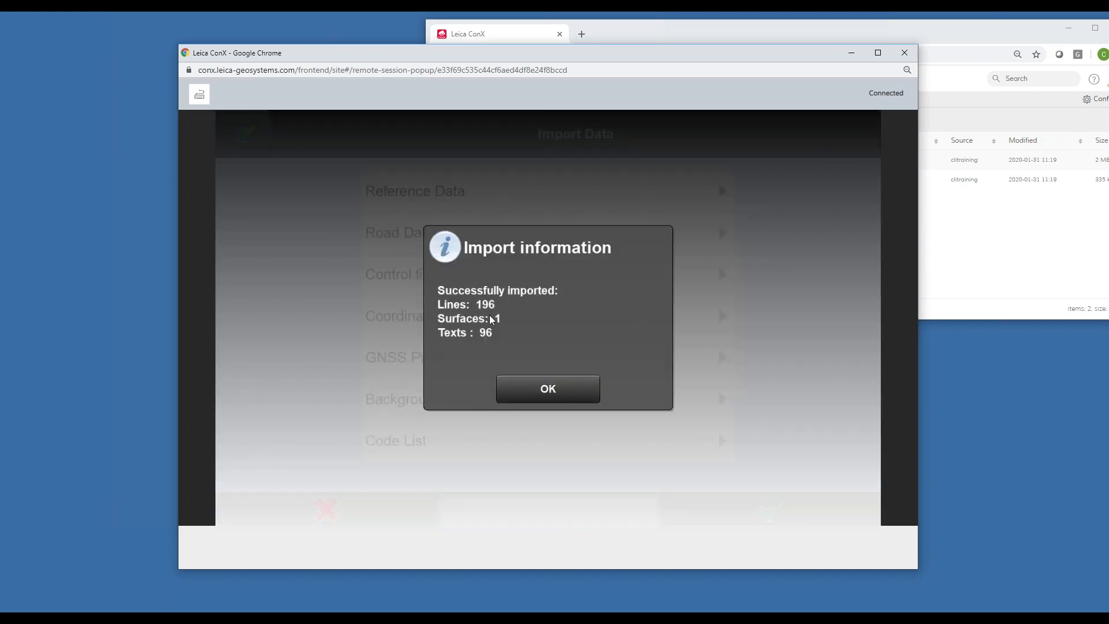
{"action": "left_click", "coordinate": [541, 388]}
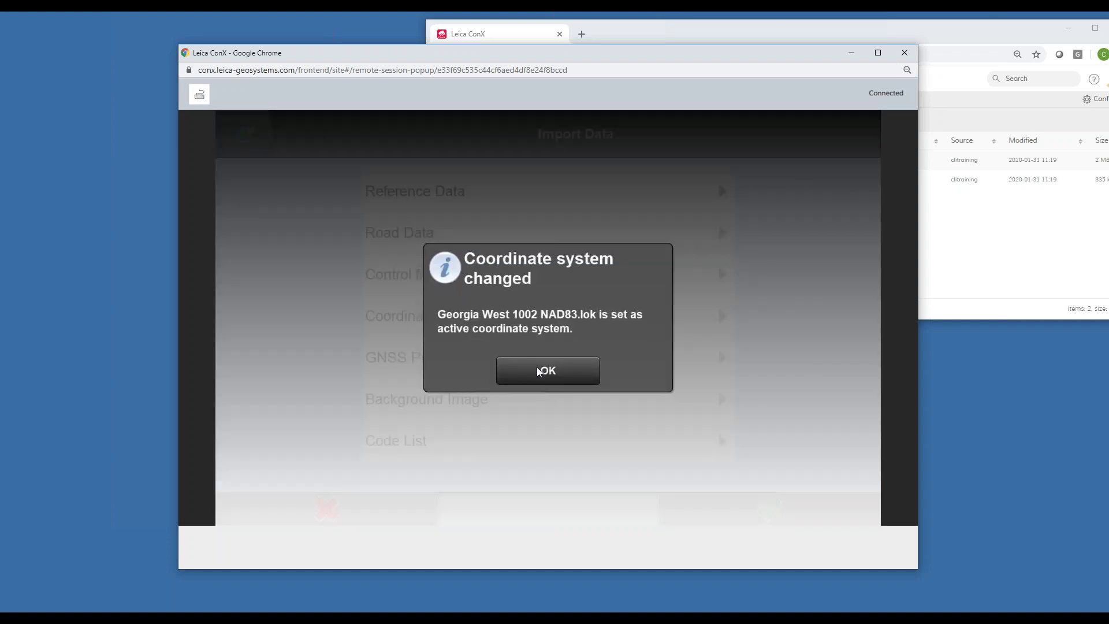
{"action": "left_click", "coordinate": [538, 371]}
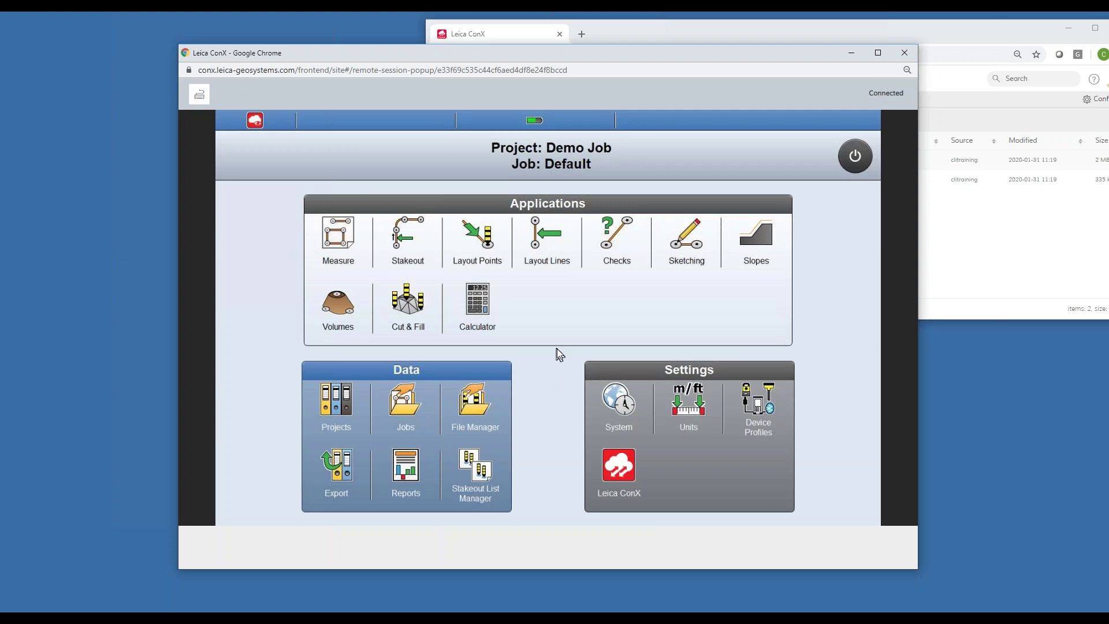
{"action": "left_click", "coordinate": [414, 307]}
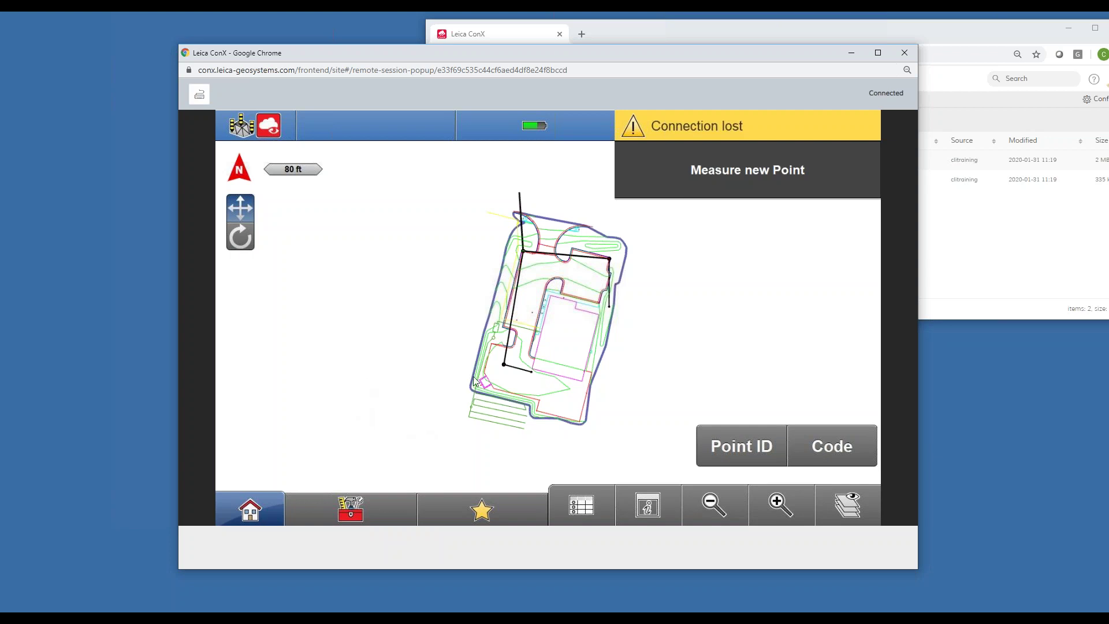
{"action": "left_click", "coordinate": [256, 512]}
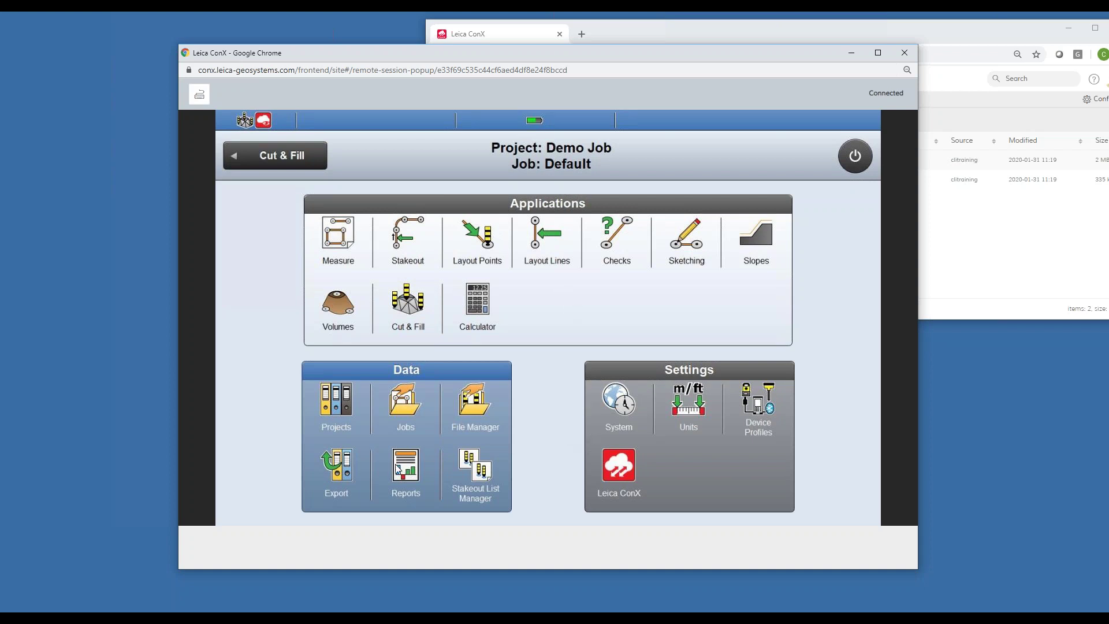
- Check the linework DXF's export target, then close the tablet remote session window
{"action": "left_click", "coordinate": [331, 467]}
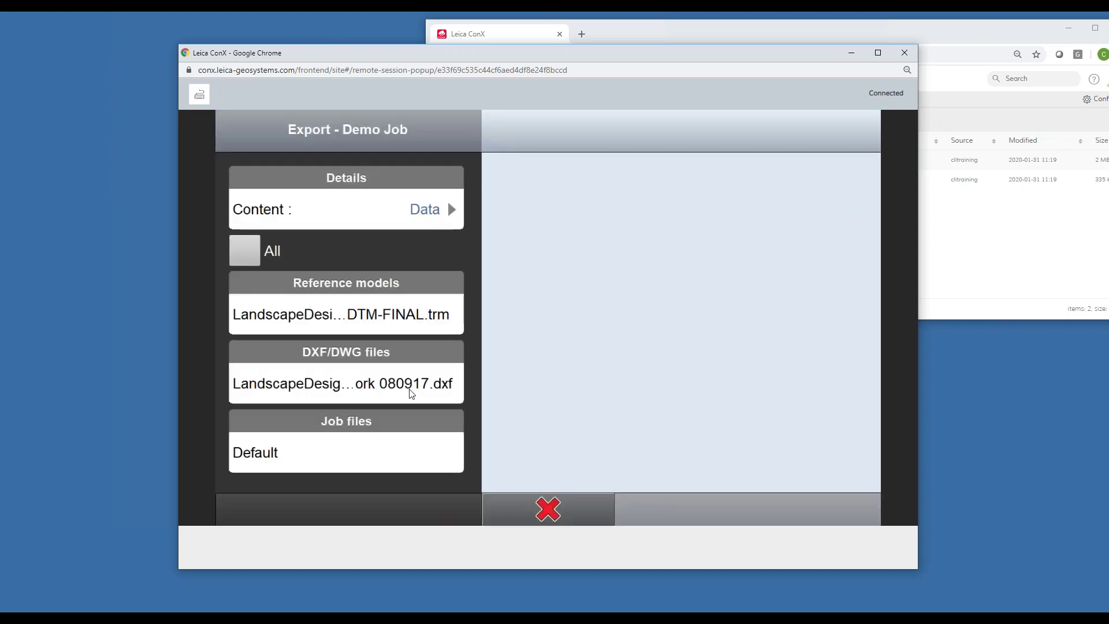
{"action": "left_click", "coordinate": [382, 384]}
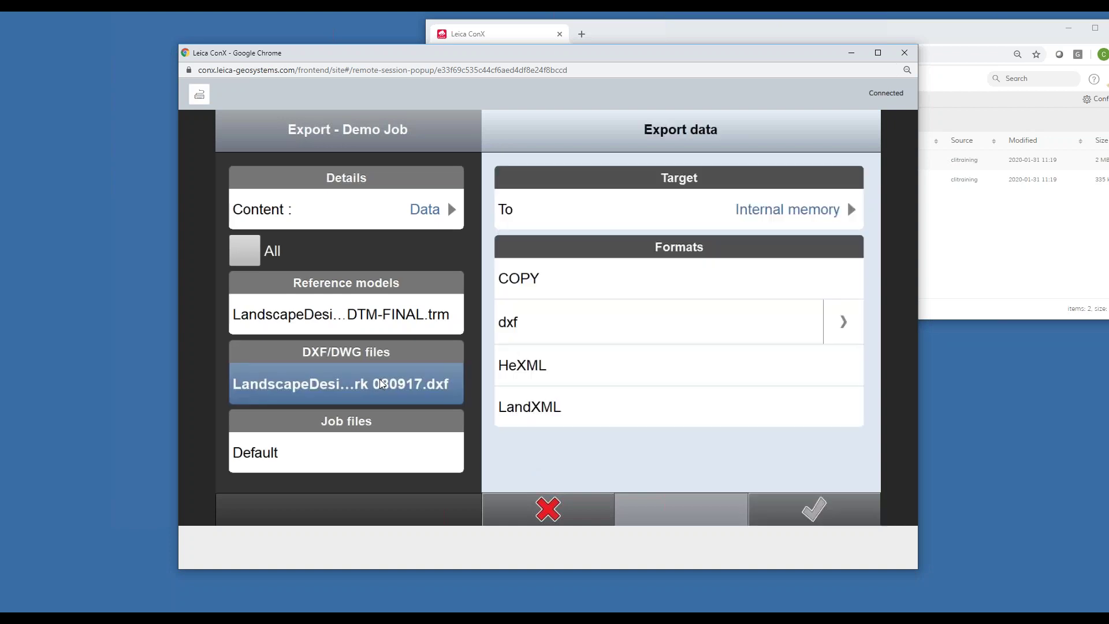
{"action": "left_click", "coordinate": [766, 222]}
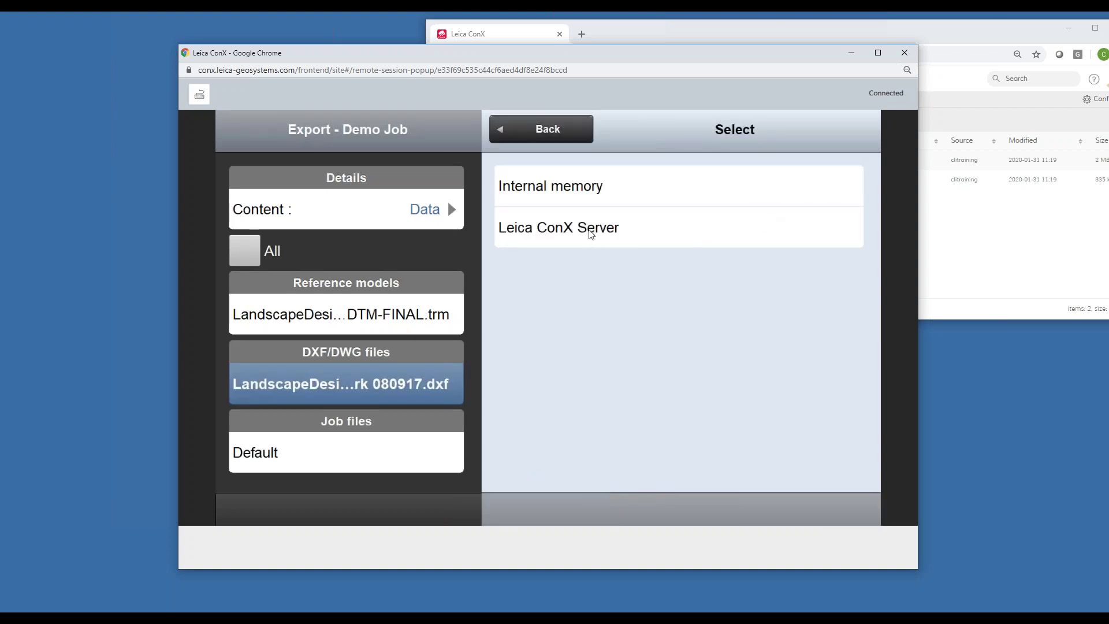
{"action": "left_click", "coordinate": [548, 131]}
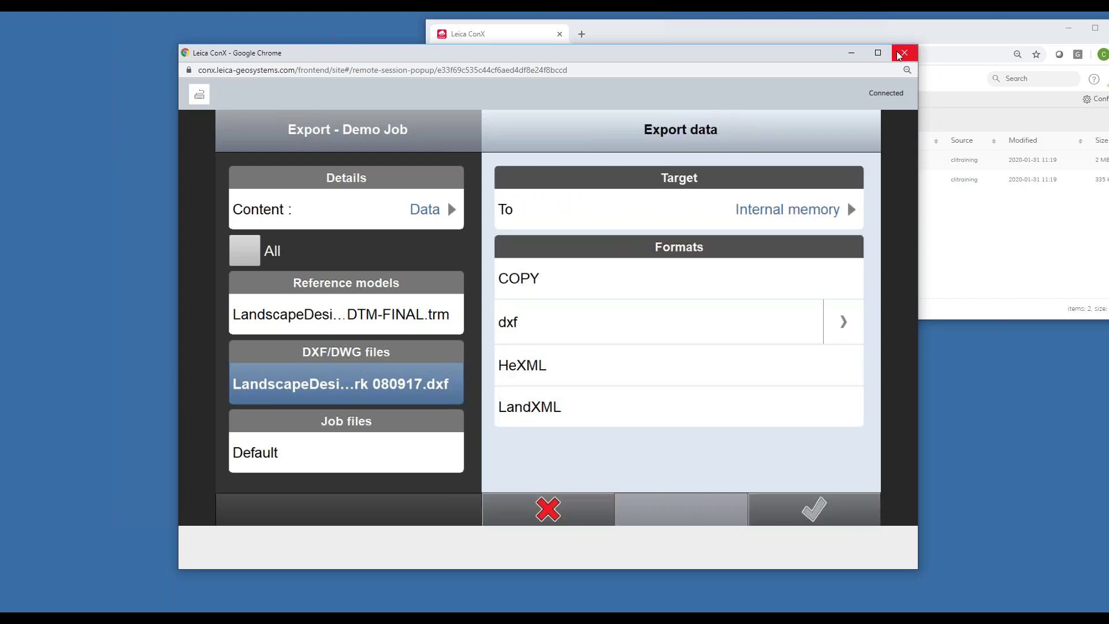
{"action": "left_click", "coordinate": [904, 53]}
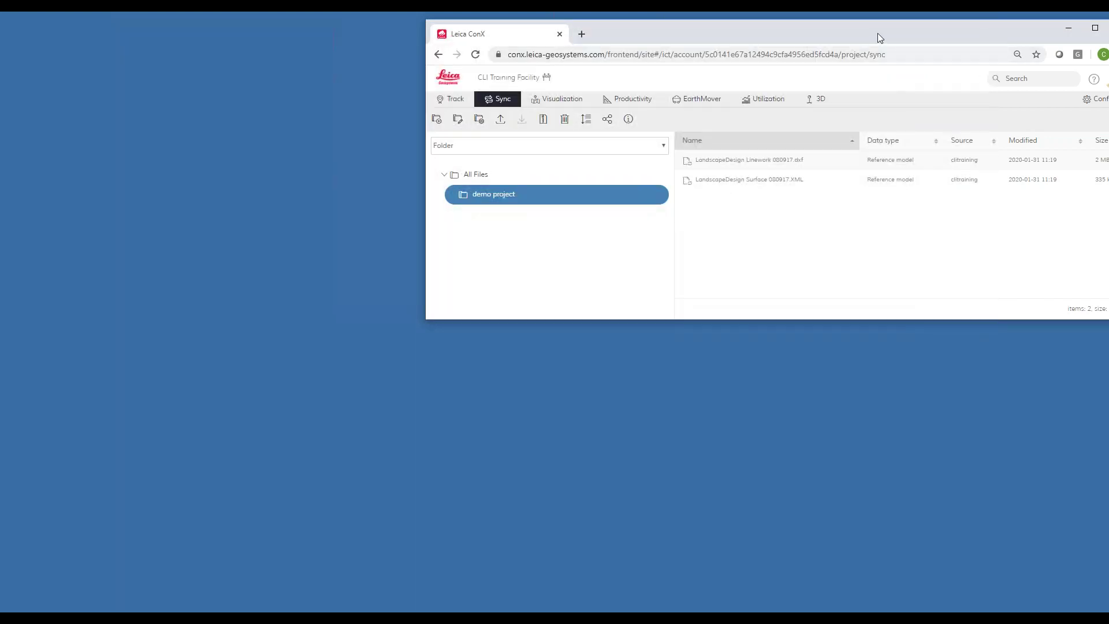
- Centre and maximize the ConX window, then open the Training Rover unit's details
{"action": "left_click_drag", "start_coordinate": [878, 33], "coordinate": [659, 123]}
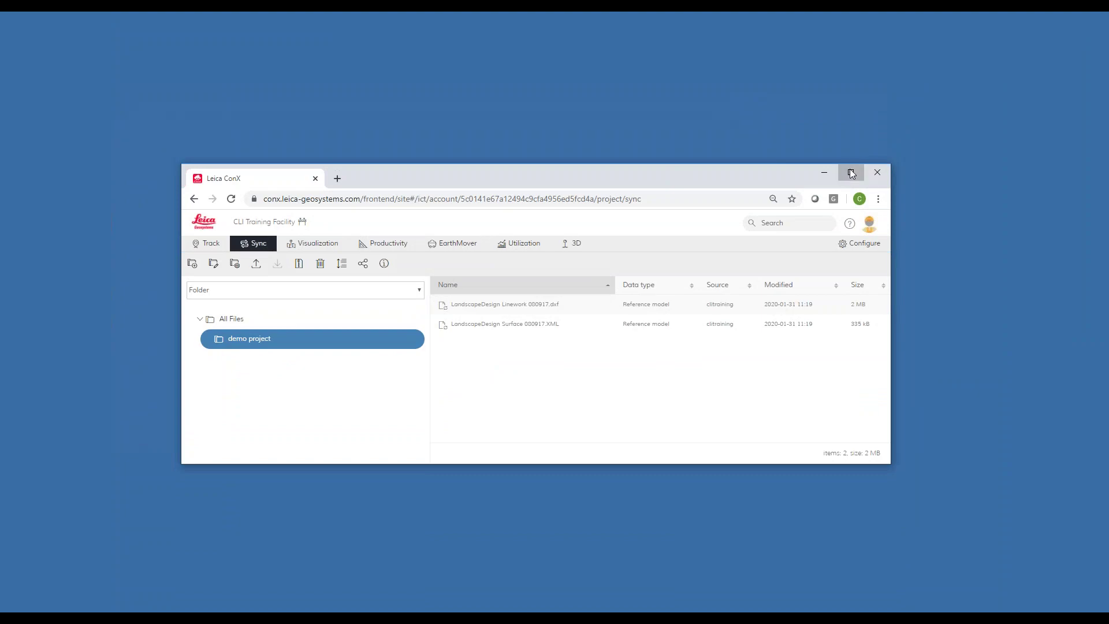
{"action": "left_click", "coordinate": [851, 172]}
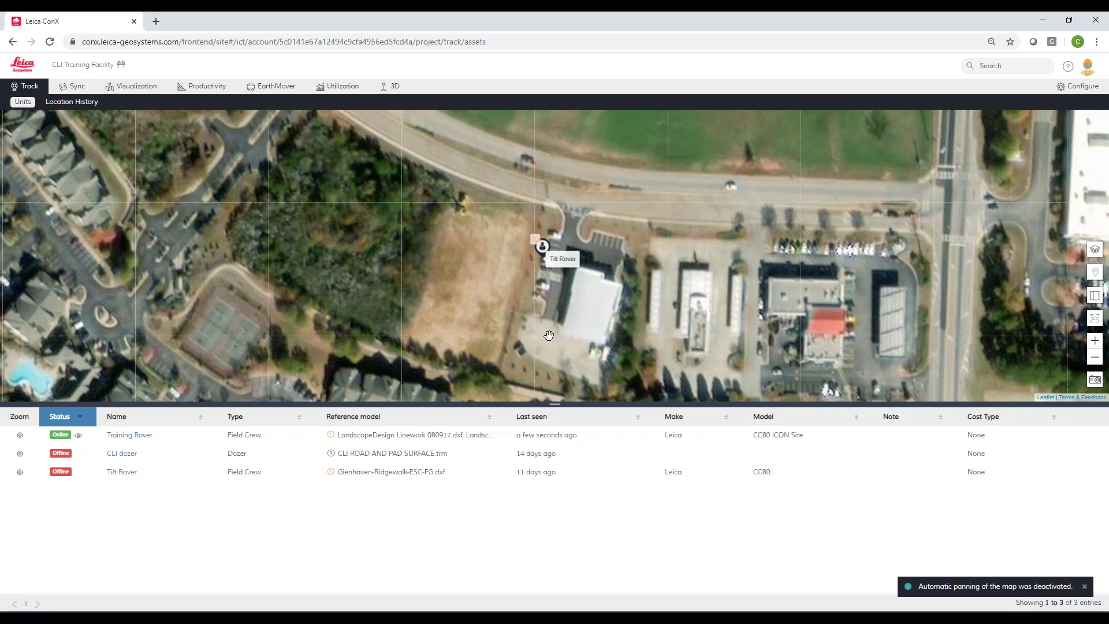
{"action": "left_click", "coordinate": [134, 437]}
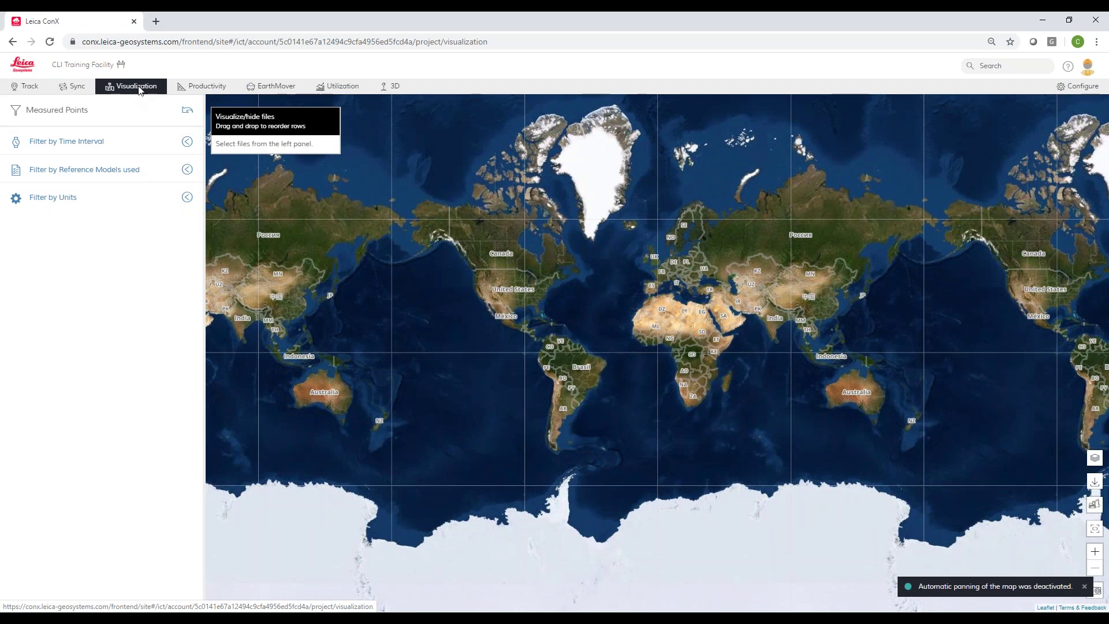
- Check the 3D satellite view of the site, then return to the tracked units map
{"action": "left_click", "coordinate": [391, 90]}
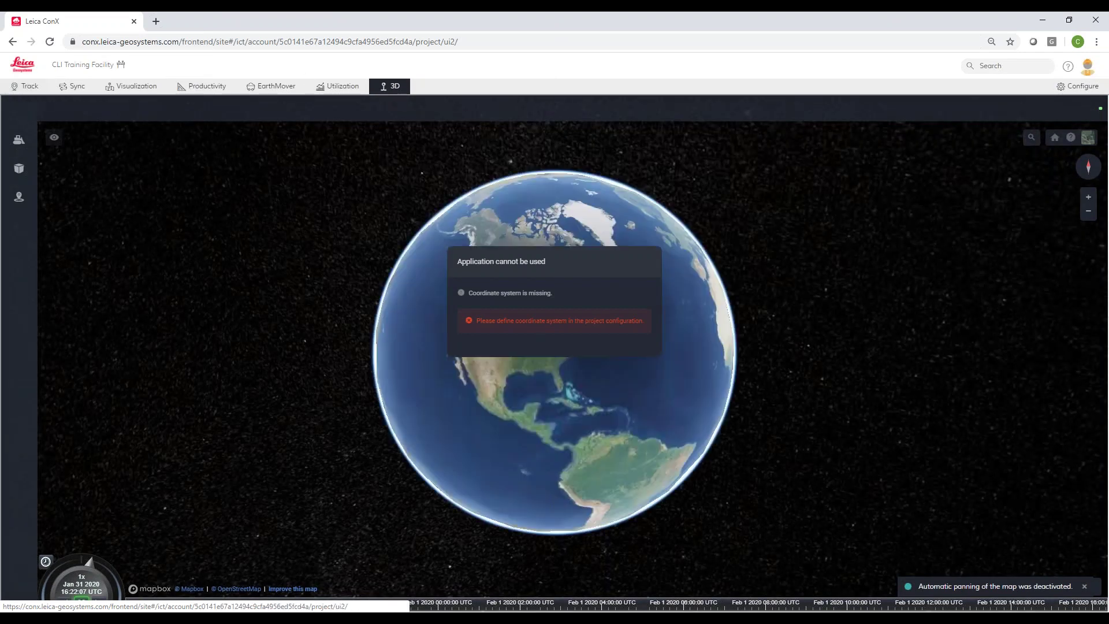
{"action": "left_click", "coordinate": [34, 92]}
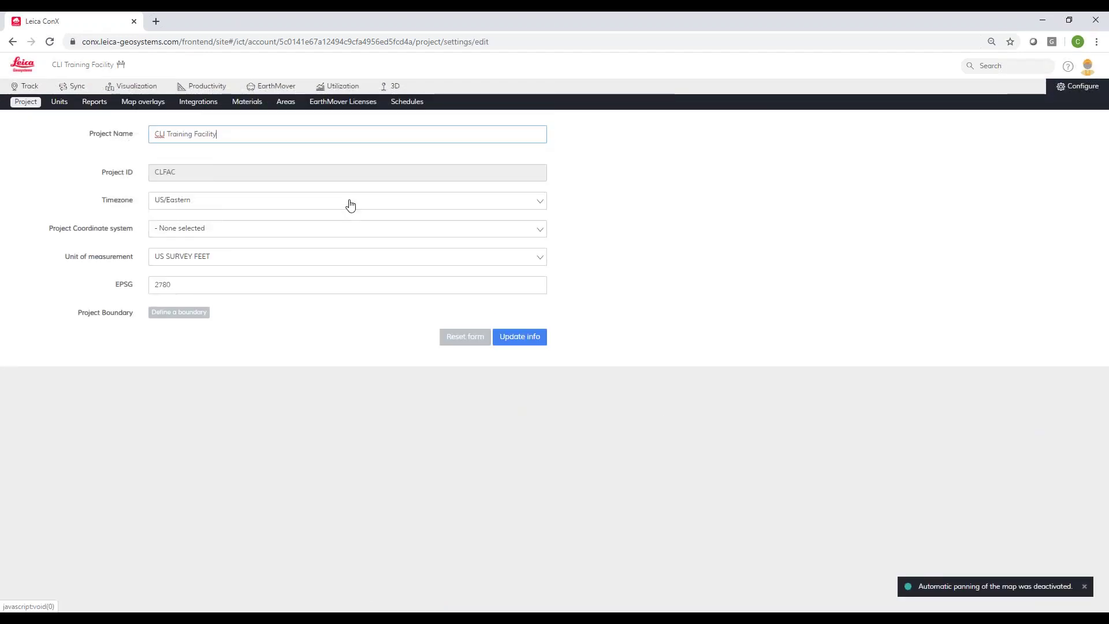
- Select USA, then Georgia West 1002 NAD83_geoid99, as the coordinate system and save via Update info
{"action": "left_click", "coordinate": [203, 230]}
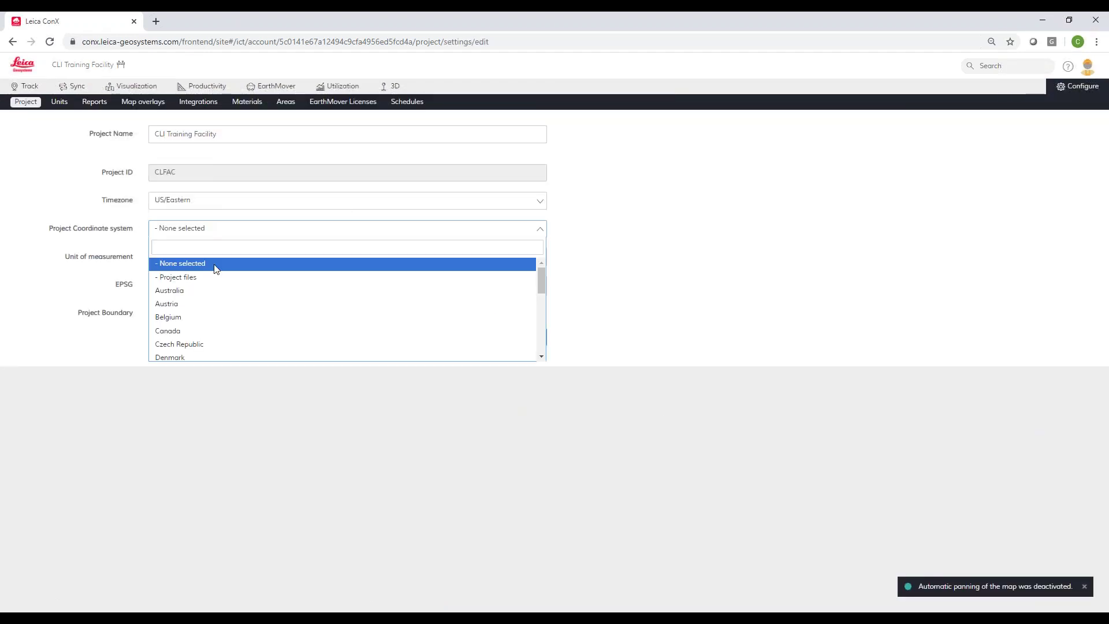
{"action": "scroll", "coordinate": [220, 309], "scroll_direction": "down", "scroll_amount": 10}
{"action": "left_click", "coordinate": [189, 357]}
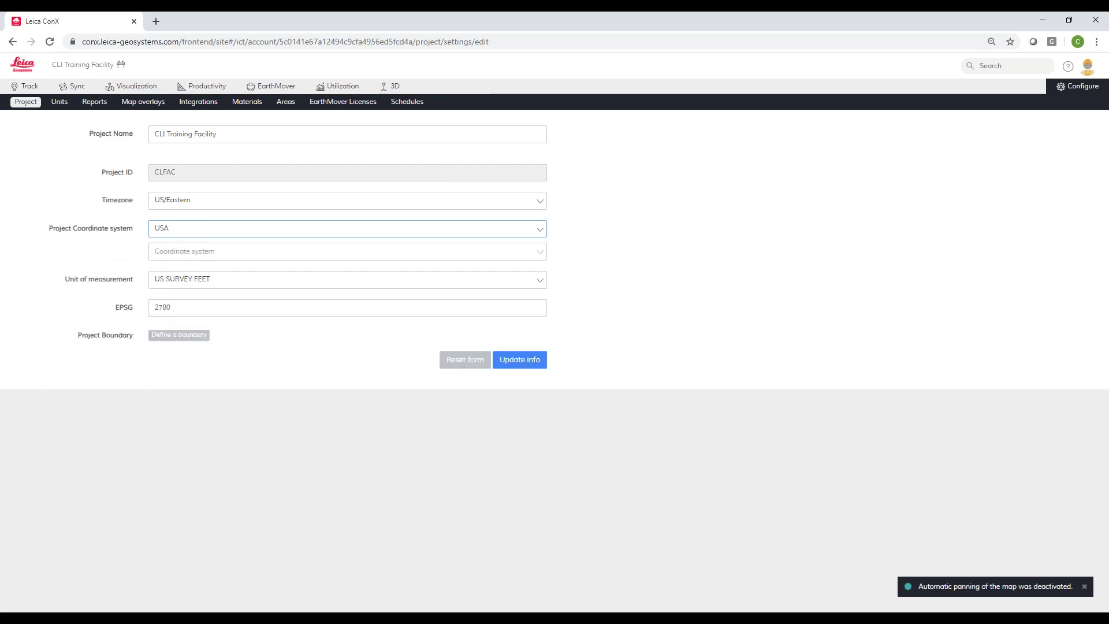
{"action": "left_click", "coordinate": [207, 252]}
{"action": "scroll", "coordinate": [241, 317], "scroll_direction": "down", "scroll_amount": 10}
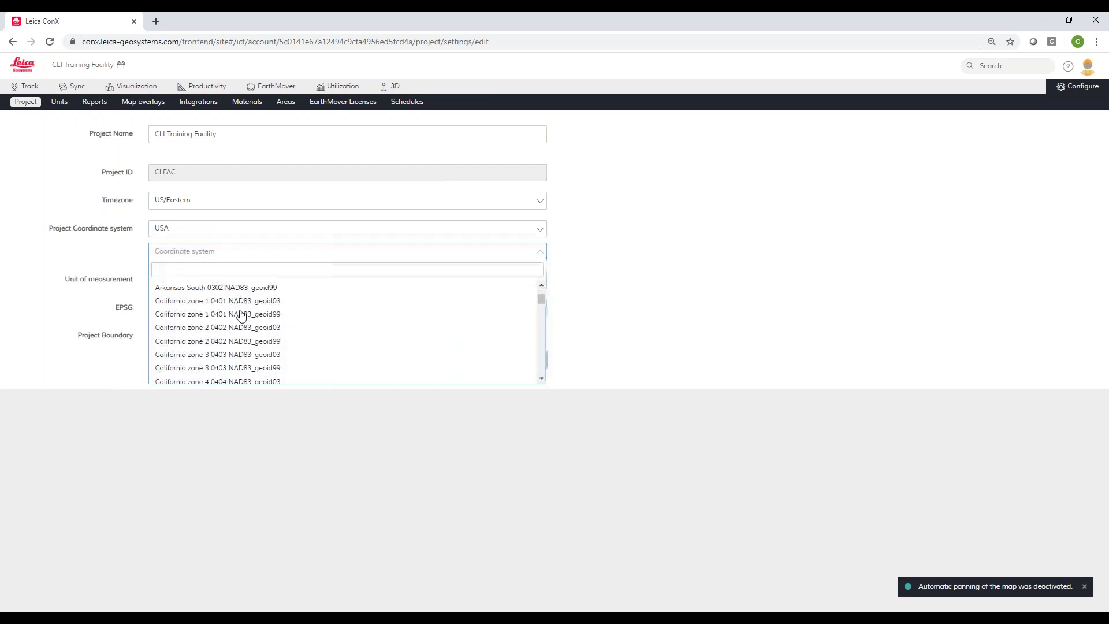
{"action": "scroll", "coordinate": [241, 317], "scroll_direction": "down", "scroll_amount": 2}
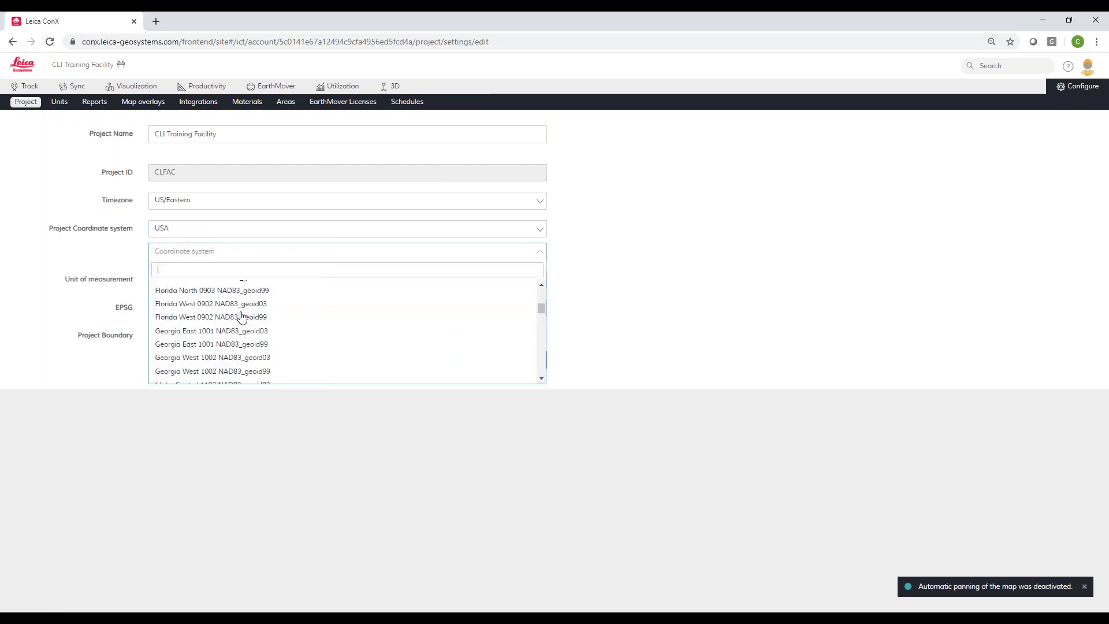
{"action": "left_click", "coordinate": [219, 371]}
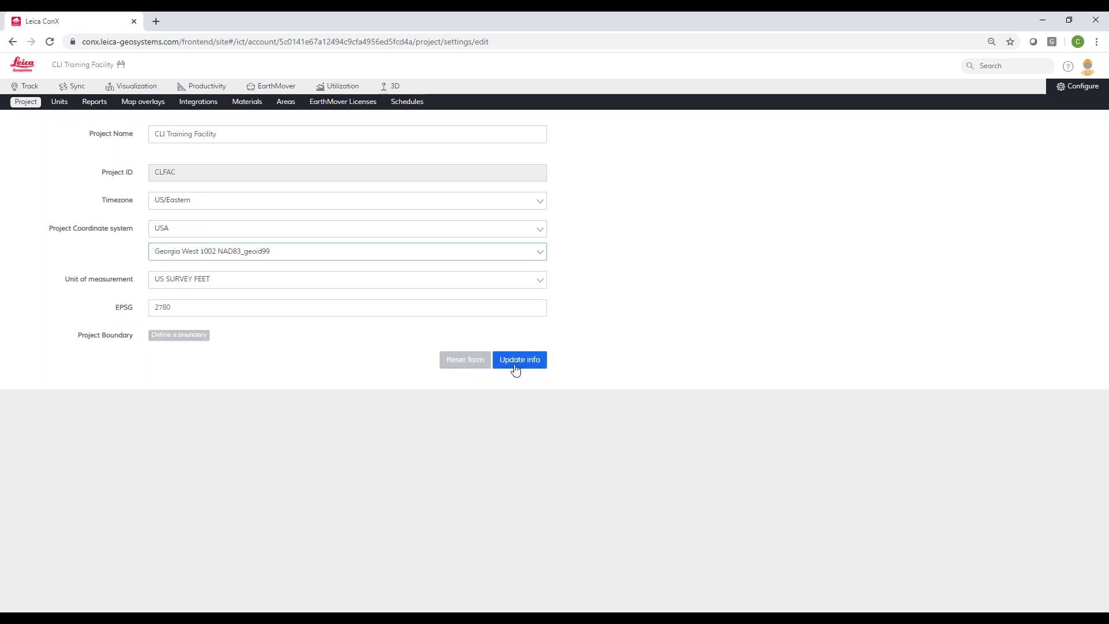
{"action": "left_click", "coordinate": [516, 370]}
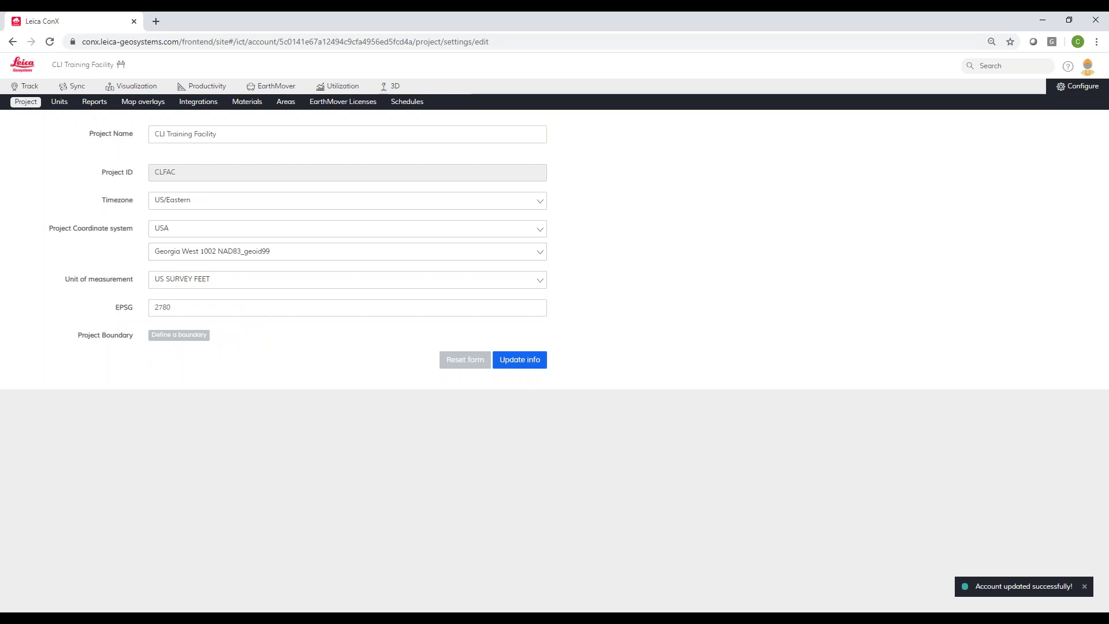
- Load the LandscapeDesign Linework 080917.dxf and Surface 080917.XML reference models into the 3D view
{"action": "left_click", "coordinate": [386, 92]}
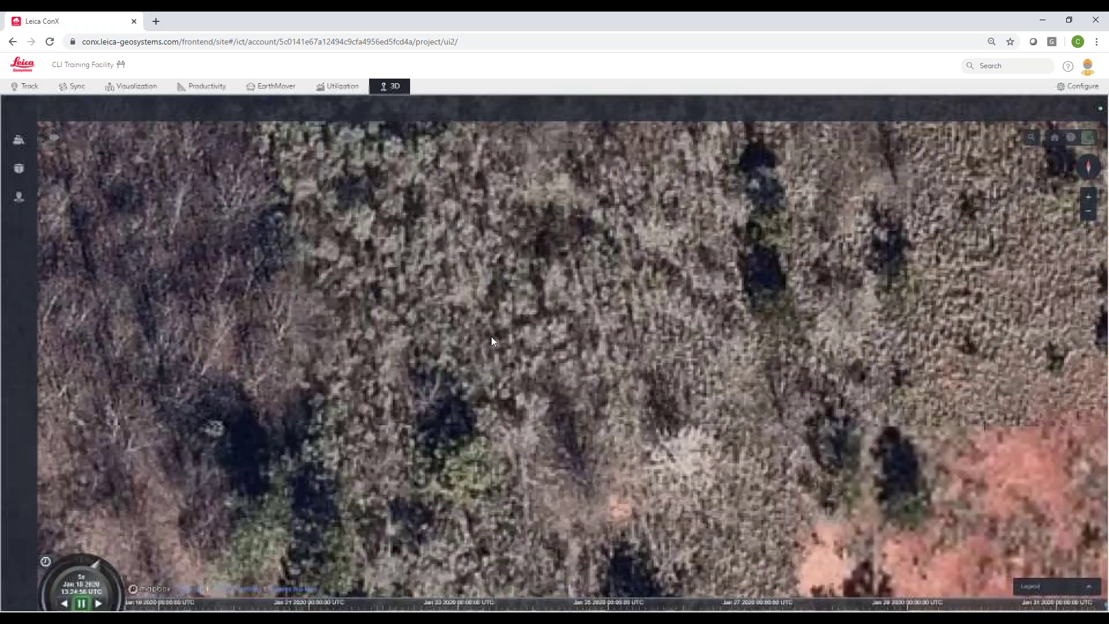
{"action": "scroll", "coordinate": [491, 336], "scroll_direction": "down", "scroll_amount": 5}
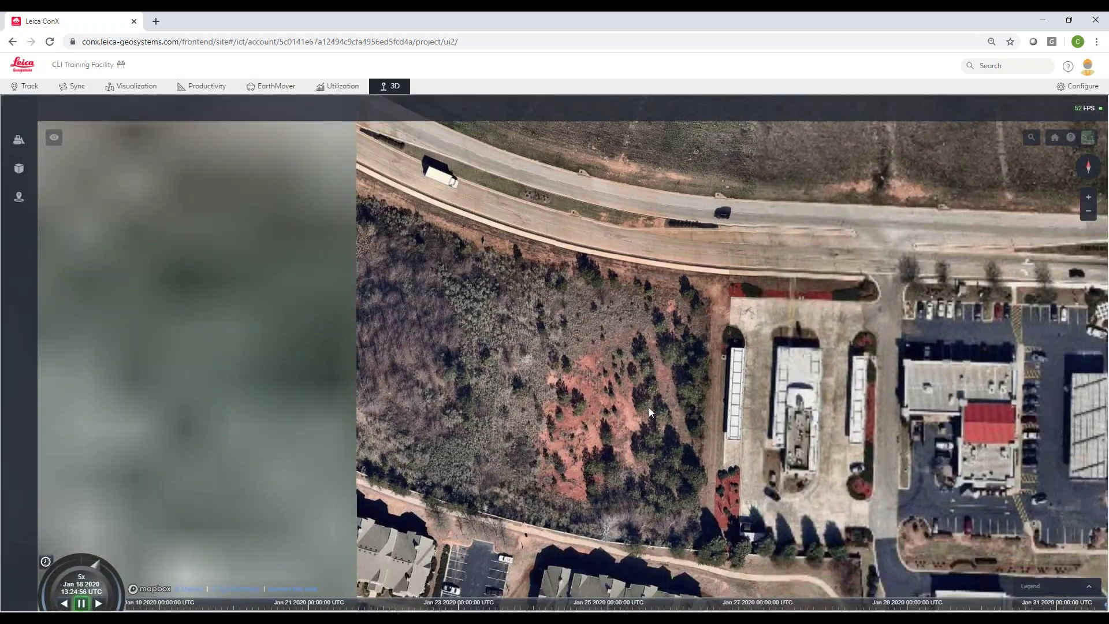
{"action": "left_click", "coordinate": [19, 168]}
{"action": "left_click", "coordinate": [54, 196]}
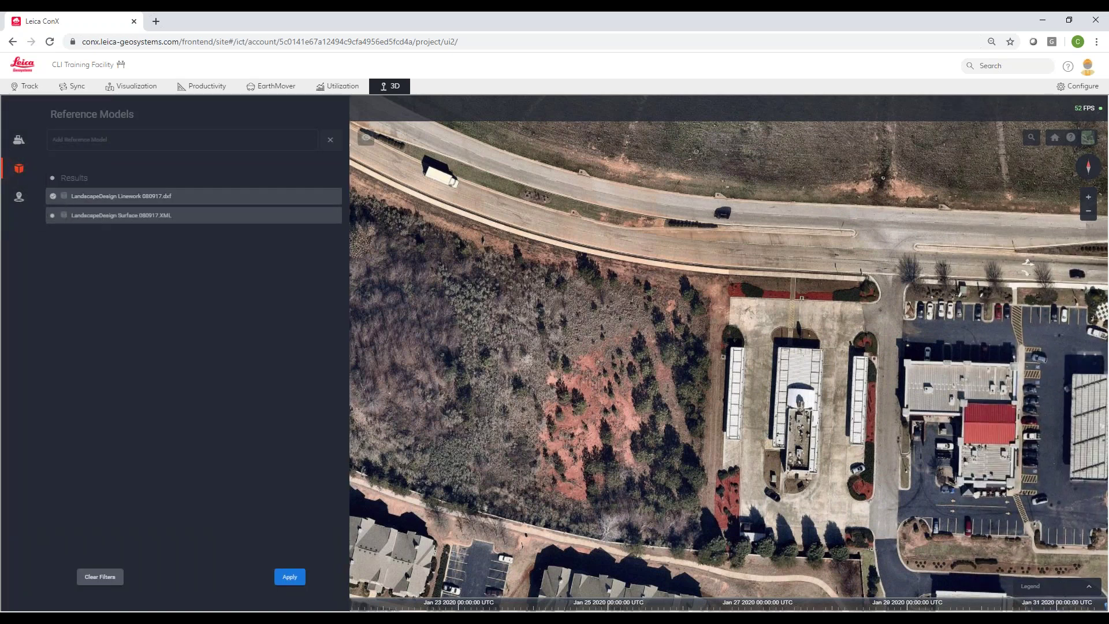
{"action": "left_click", "coordinate": [53, 215]}
{"action": "left_click", "coordinate": [293, 580]}
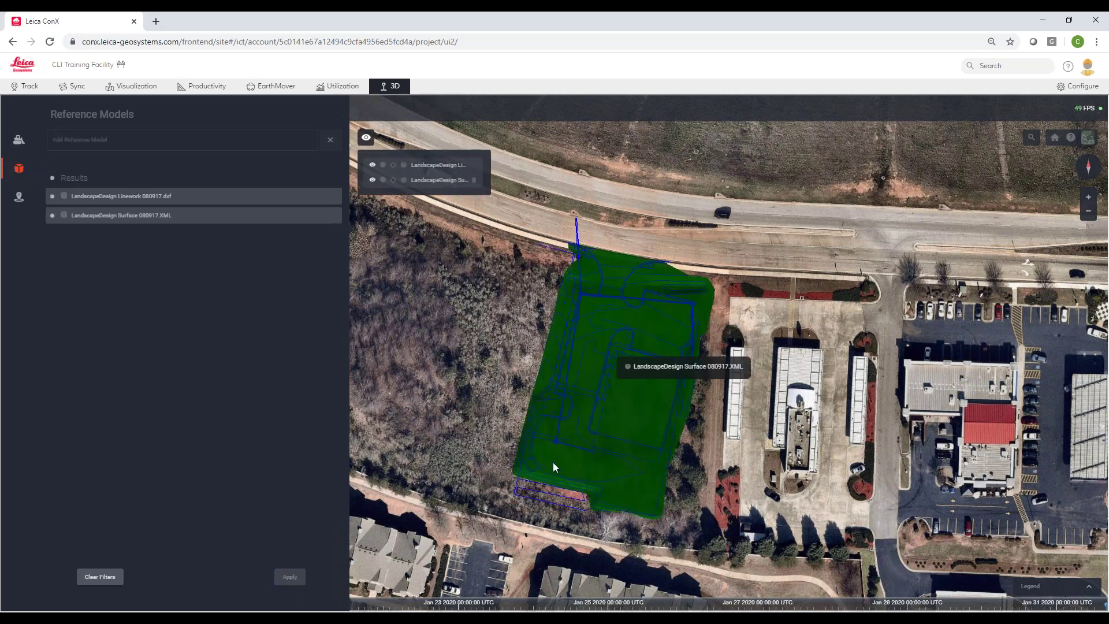
- Zoom in and out over the 3D satellite view to inspect the design surface
{"action": "scroll", "coordinate": [616, 431], "scroll_direction": "down", "scroll_amount": 2}
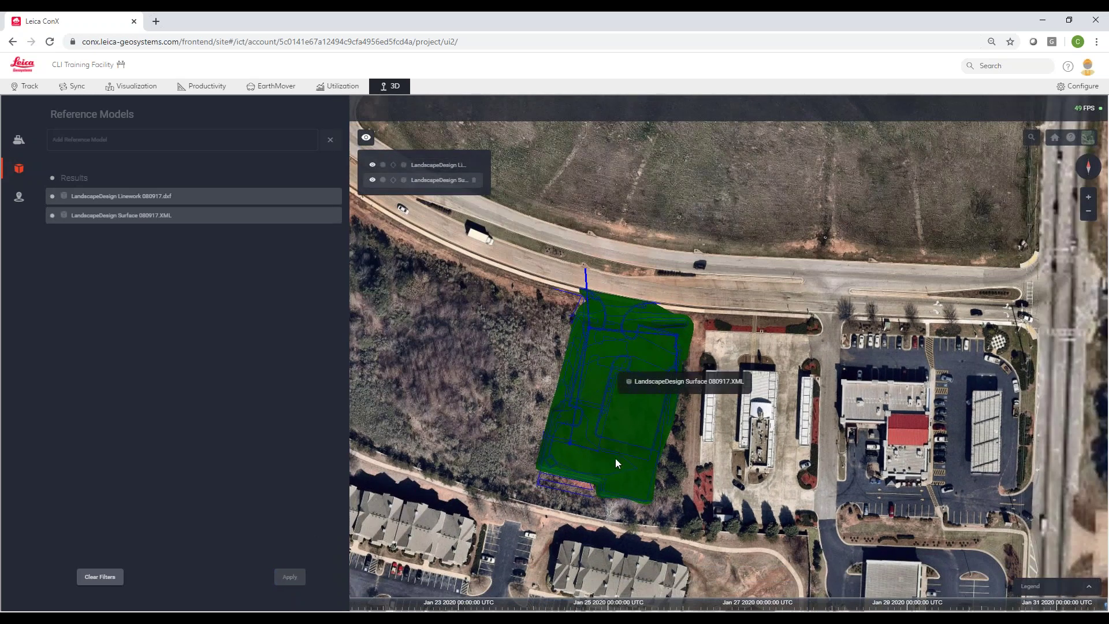
{"action": "scroll", "coordinate": [621, 429], "scroll_direction": "up", "scroll_amount": 3}
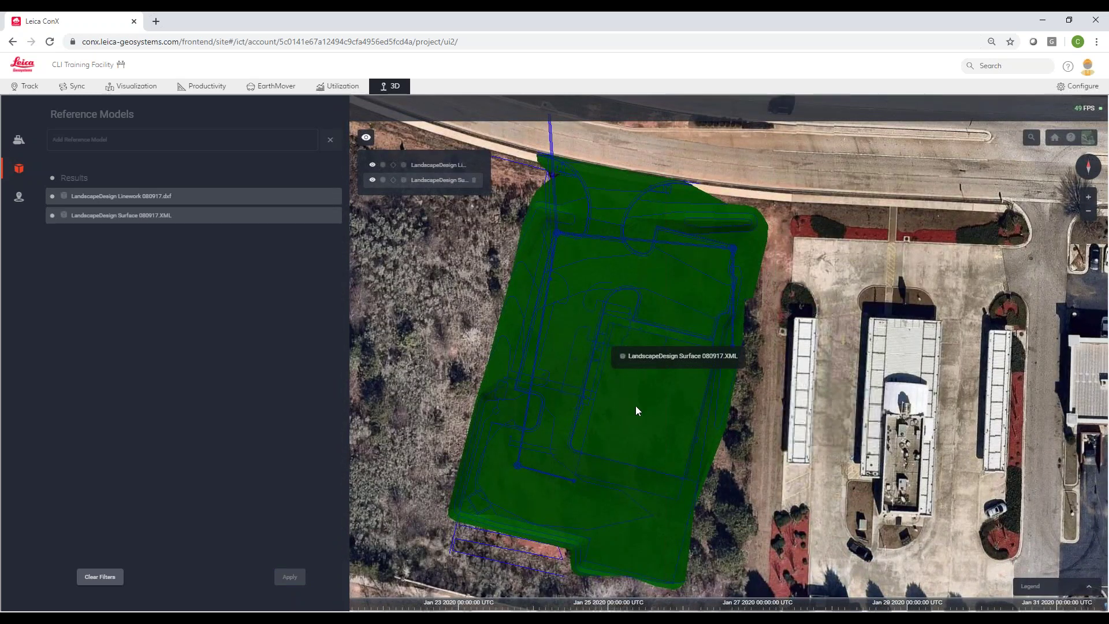
{"action": "scroll", "coordinate": [625, 163], "scroll_direction": "up", "scroll_amount": 5}
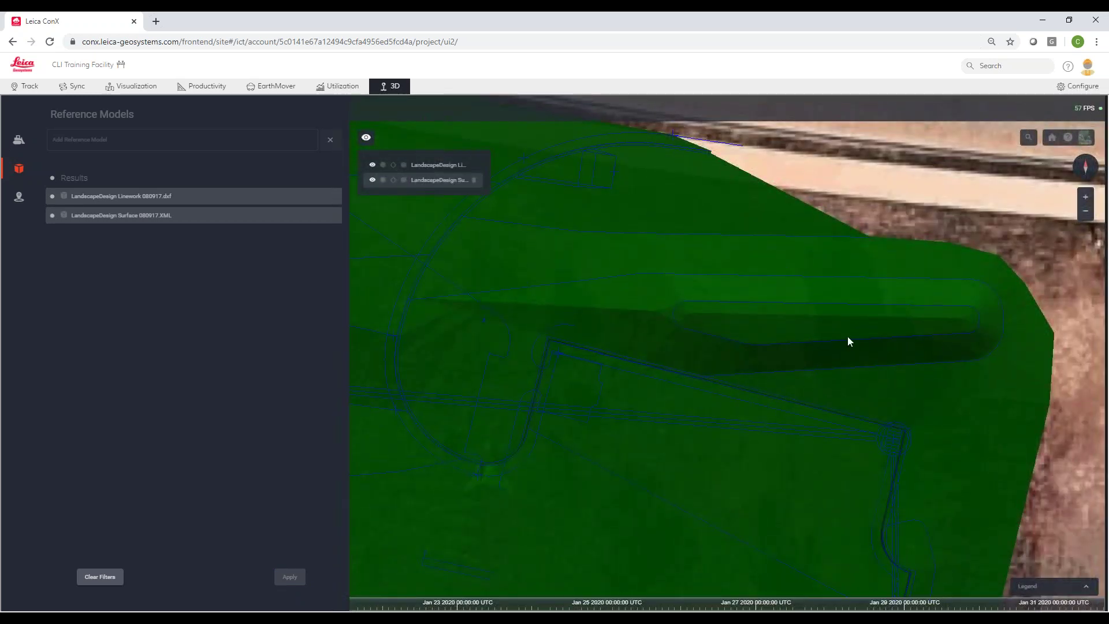
{"action": "scroll", "coordinate": [951, 321], "scroll_direction": "down", "scroll_amount": 4}
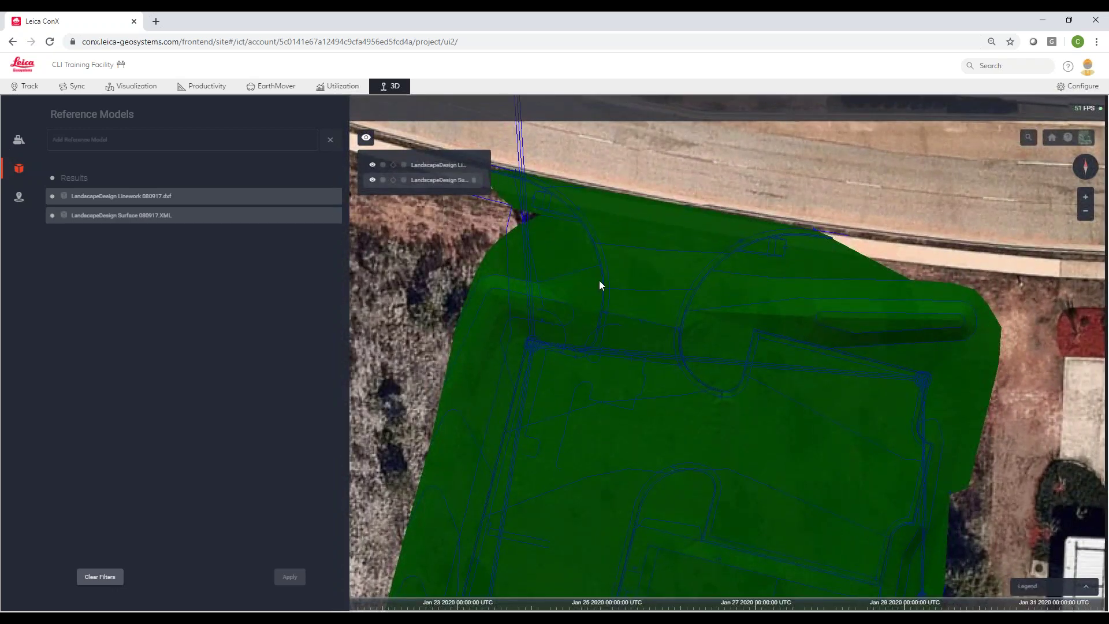
{"action": "scroll", "coordinate": [599, 285], "scroll_direction": "down", "scroll_amount": 3}
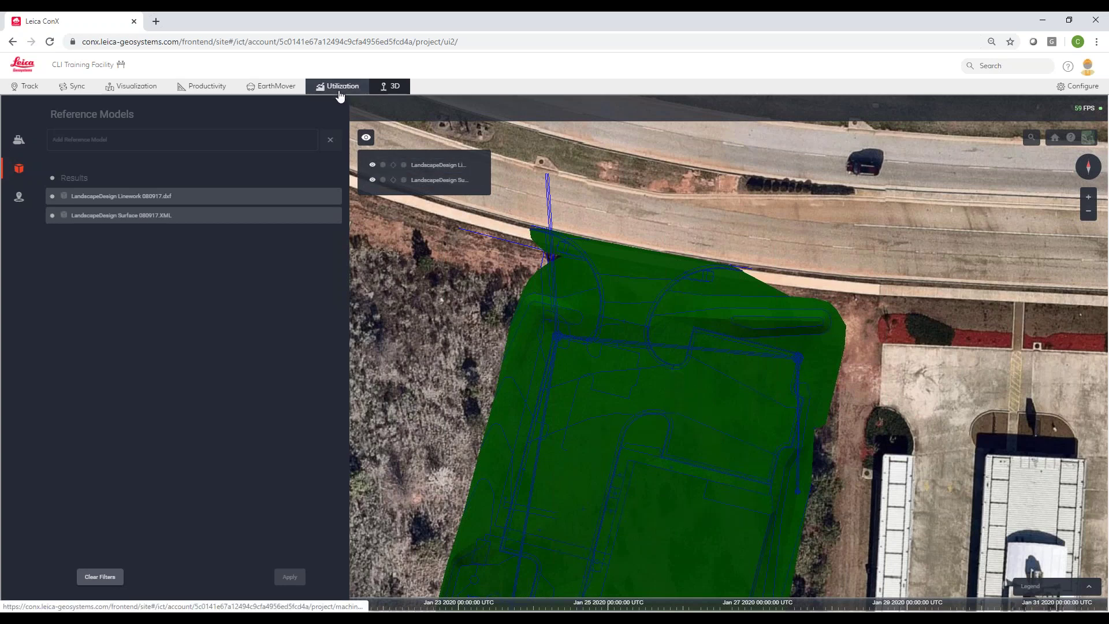
{"action": "scroll", "coordinate": [607, 298], "scroll_direction": "down", "scroll_amount": 3}
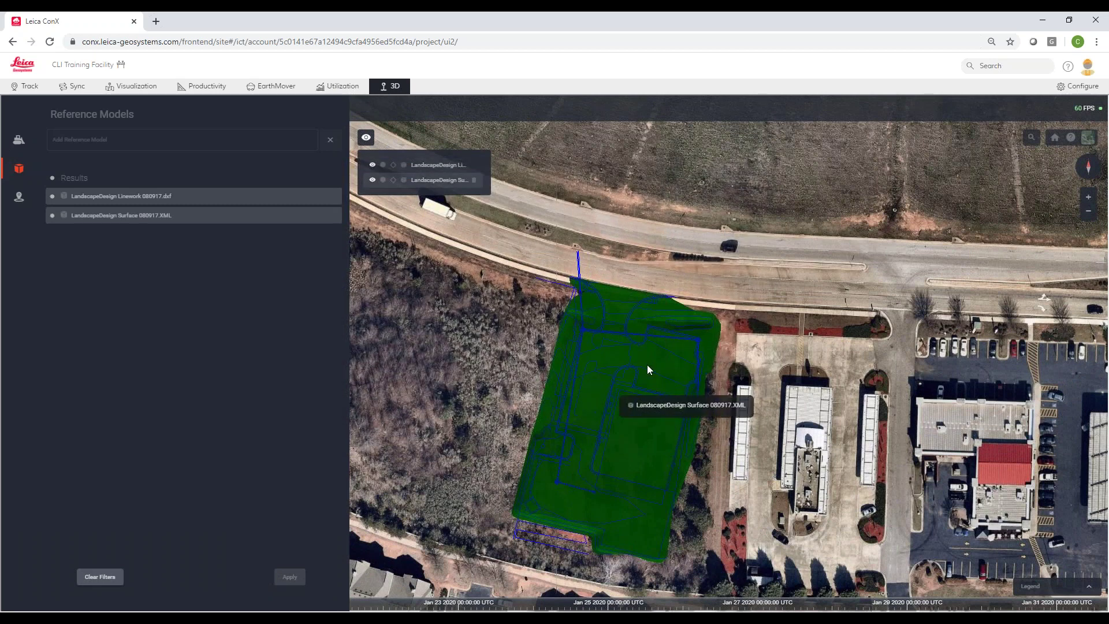
{"action": "scroll", "coordinate": [643, 395], "scroll_direction": "down", "scroll_amount": 1}
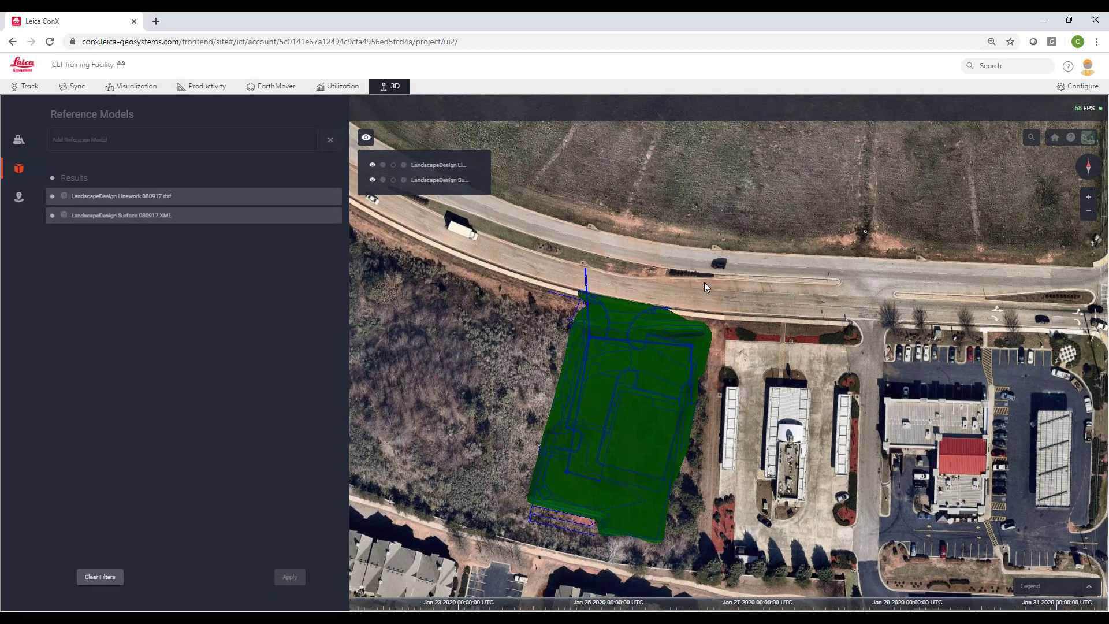
{"action": "scroll", "coordinate": [705, 282], "scroll_direction": "down", "scroll_amount": 2}
{"action": "scroll", "coordinate": [695, 376], "scroll_direction": "up", "scroll_amount": 5}
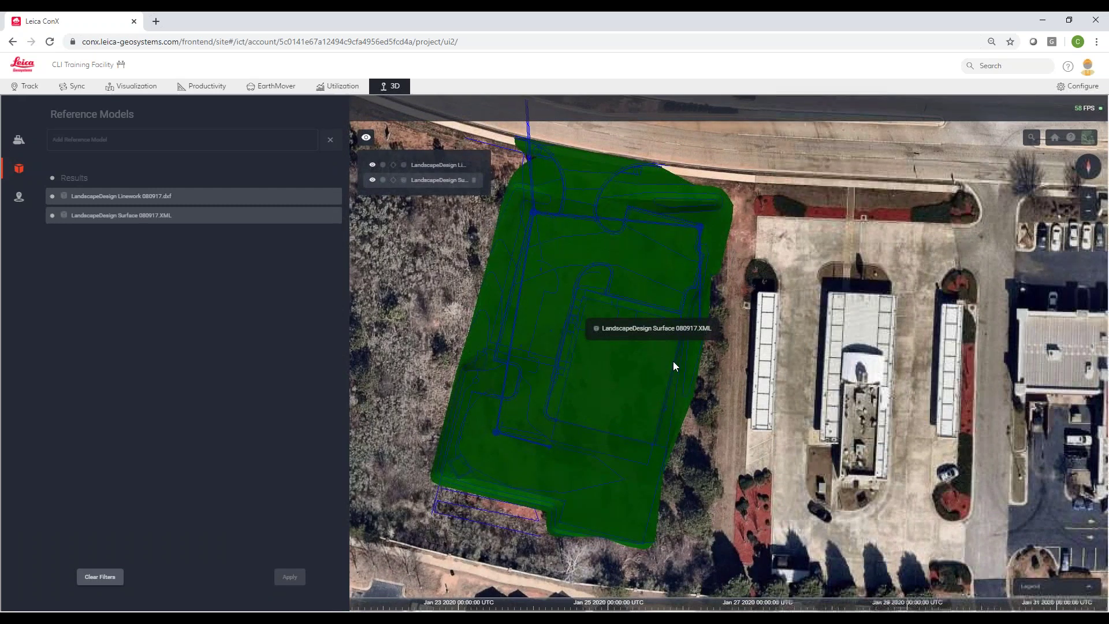
{"action": "scroll", "coordinate": [674, 366], "scroll_direction": "down", "scroll_amount": 3}
{"action": "scroll", "coordinate": [639, 332], "scroll_direction": "up", "scroll_amount": 5}
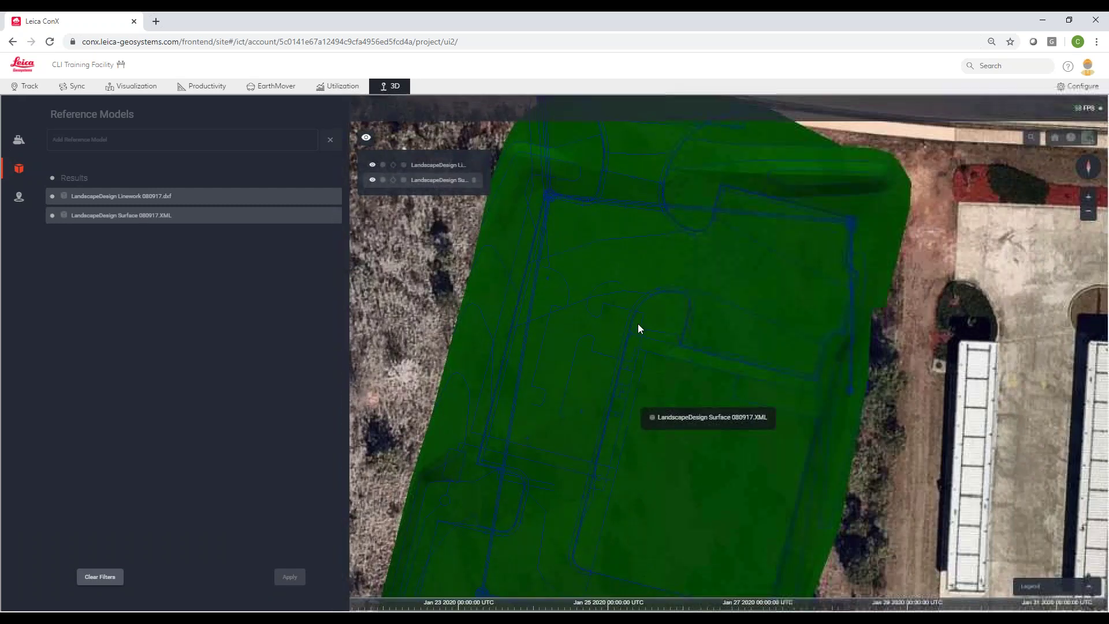
- View the machine utilization page, then move on to the Productivity map
{"action": "left_click", "coordinate": [325, 90]}
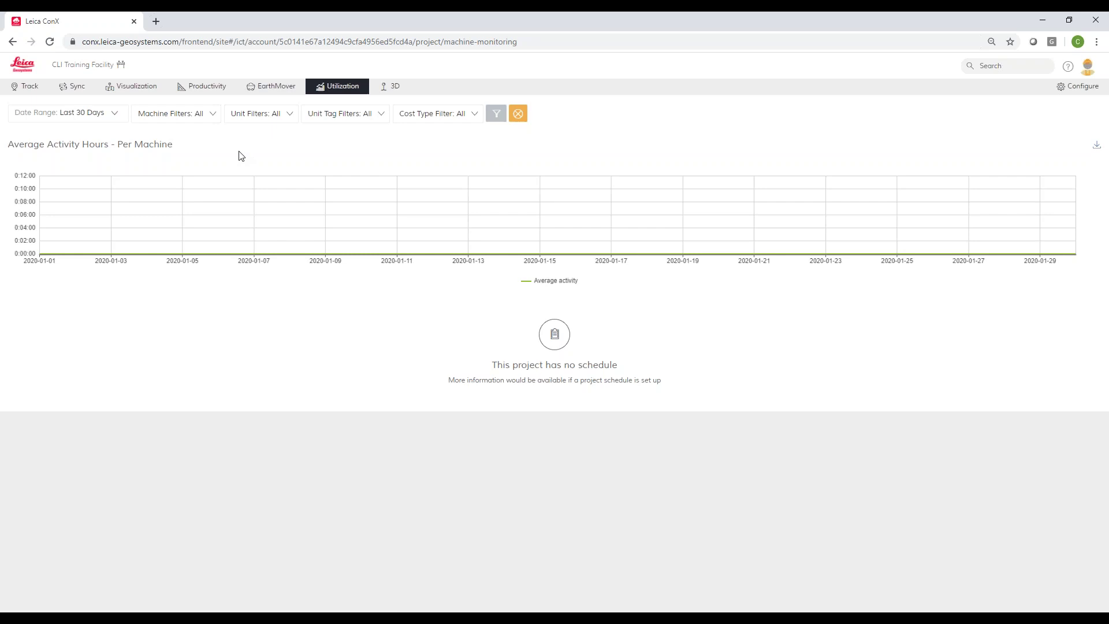
{"action": "left_click", "coordinate": [197, 91]}
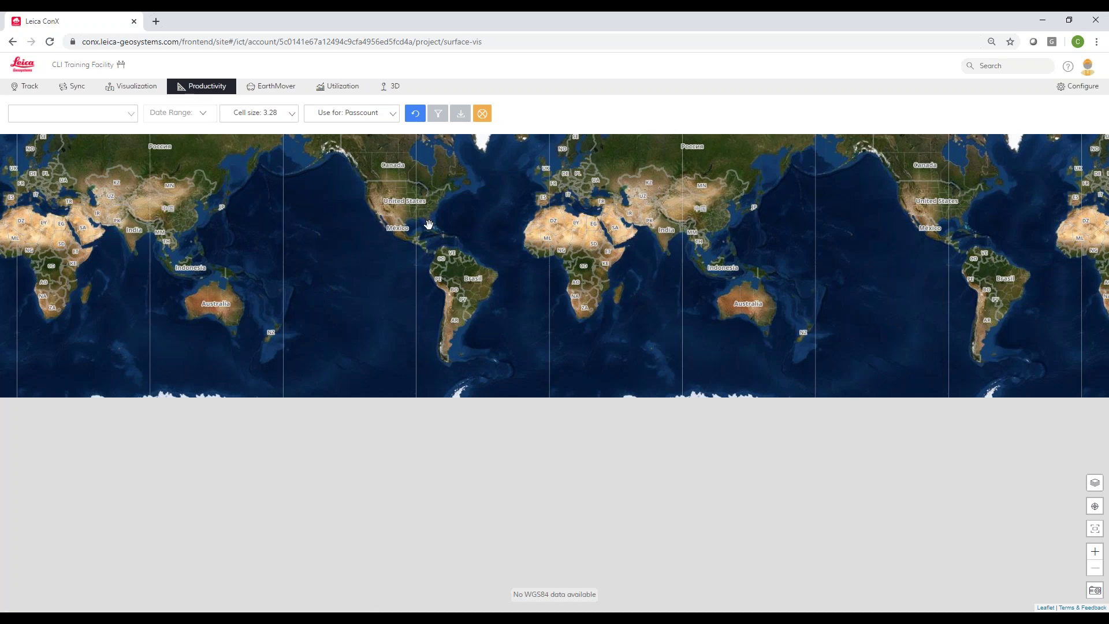
- Pan and zoom the Productivity world map toward North America and the Atlantic
{"action": "scroll", "coordinate": [429, 224], "scroll_direction": "up", "scroll_amount": 1}
{"action": "scroll", "coordinate": [428, 269], "scroll_direction": "down", "scroll_amount": 1}
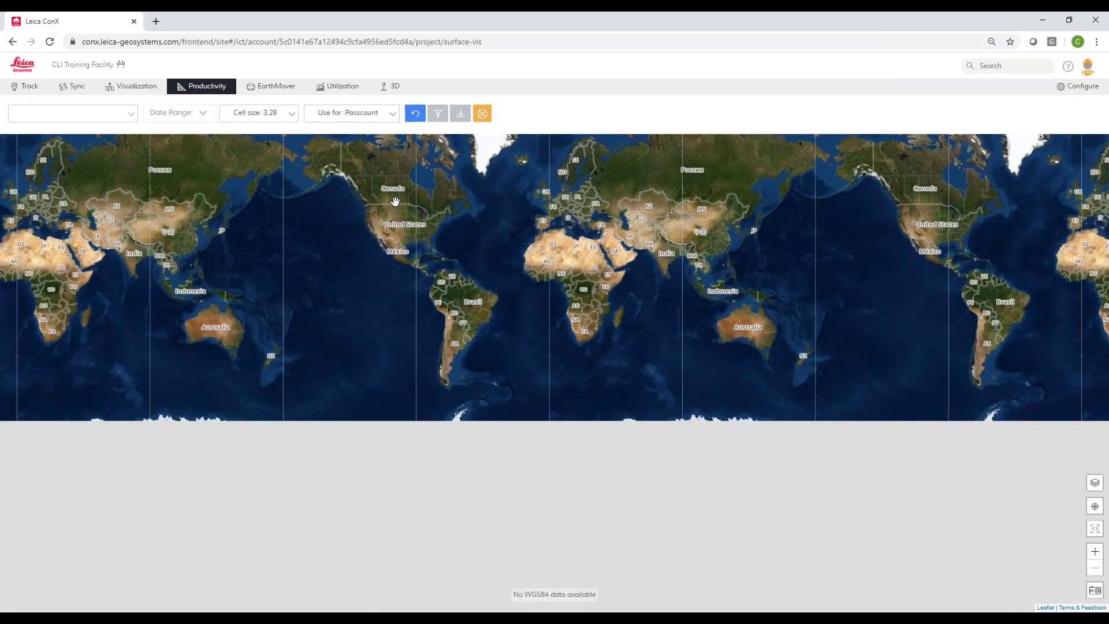
{"action": "scroll", "coordinate": [395, 201], "scroll_direction": "up", "scroll_amount": 1}
{"action": "left_click_drag", "start_coordinate": [359, 241], "coordinate": [556, 275]}
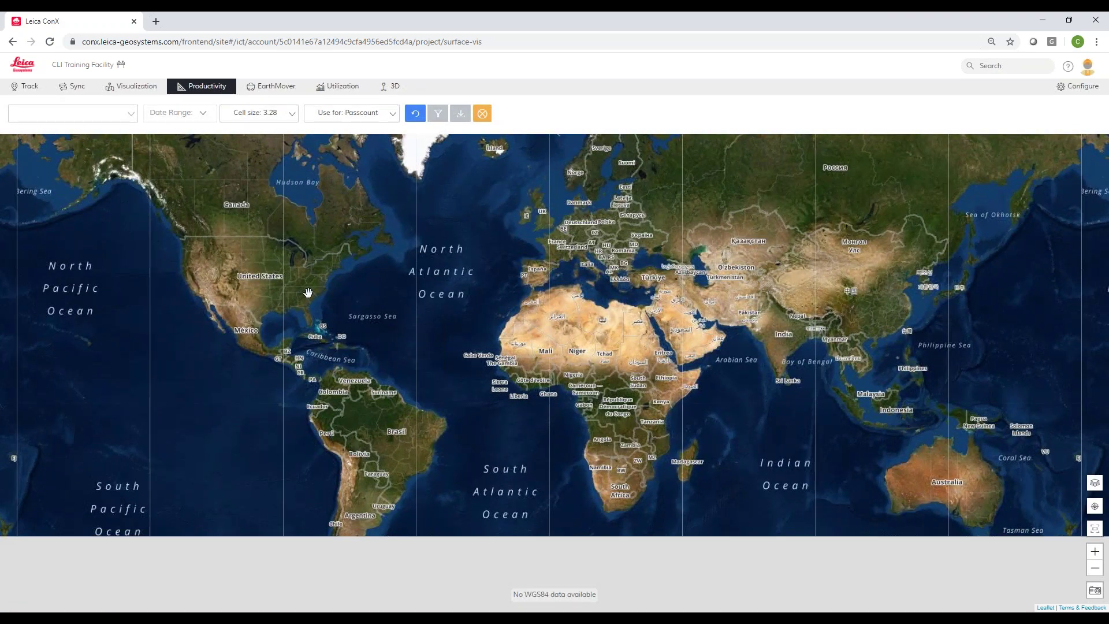
{"action": "scroll", "coordinate": [291, 295], "scroll_direction": "up", "scroll_amount": 1}
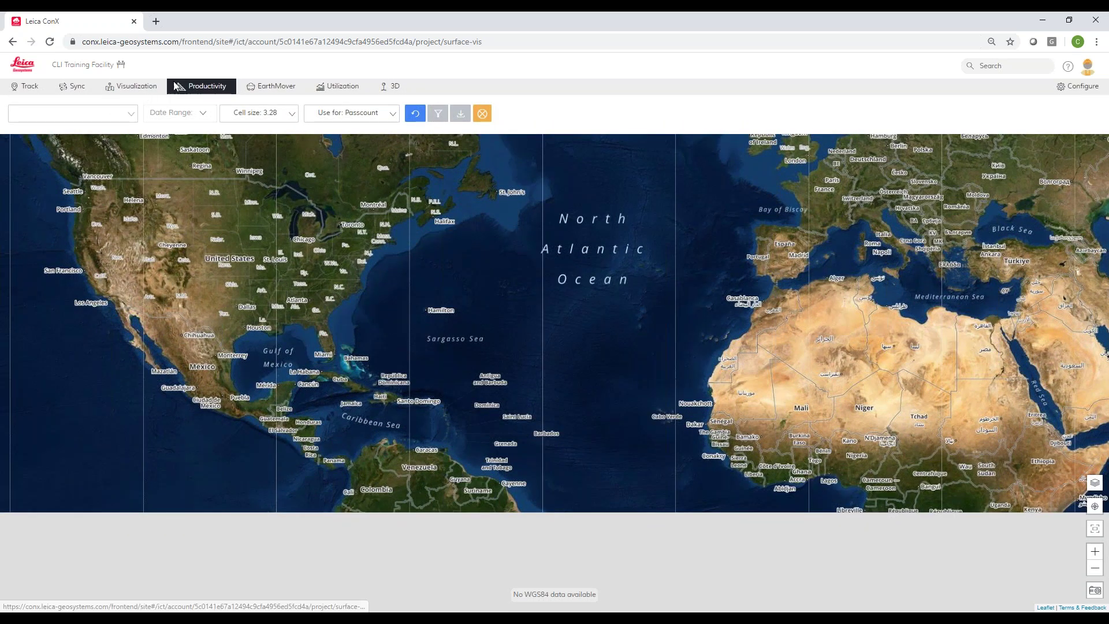
- Open the EarthMover dashboard and pan and zoom the site map around the Tilt Rover marker
{"action": "left_click", "coordinate": [280, 87]}
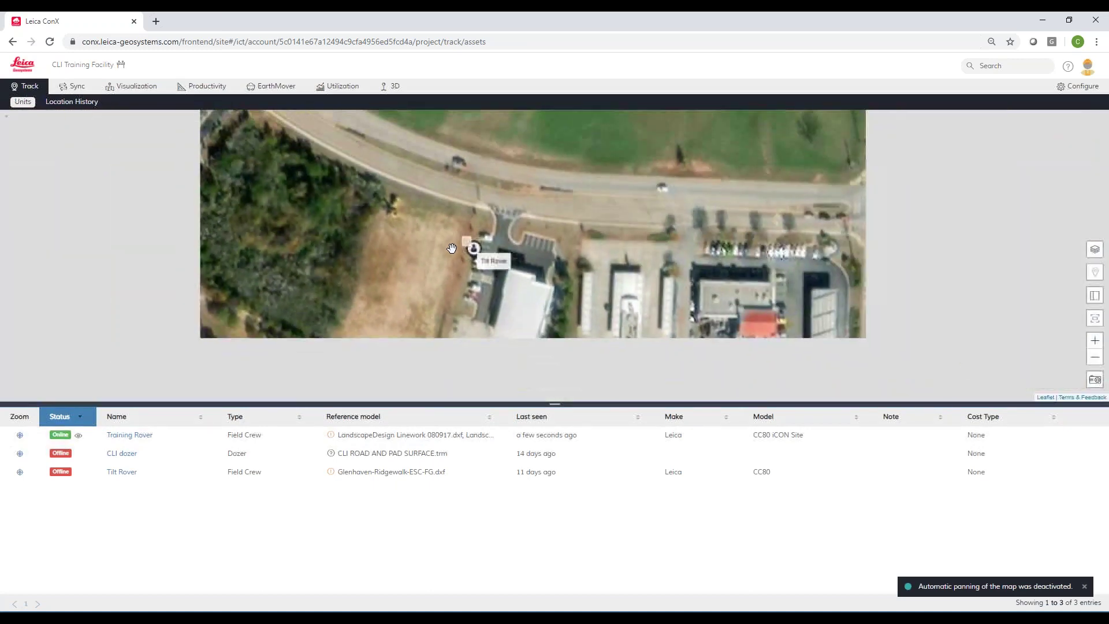
{"action": "mouse_move", "coordinate": [510, 314]}
{"action": "left_mouse_down"}
{"action": "mouse_move", "coordinate": [513, 256]}
{"action": "mouse_move", "coordinate": [507, 297]}
{"action": "left_mouse_up"}
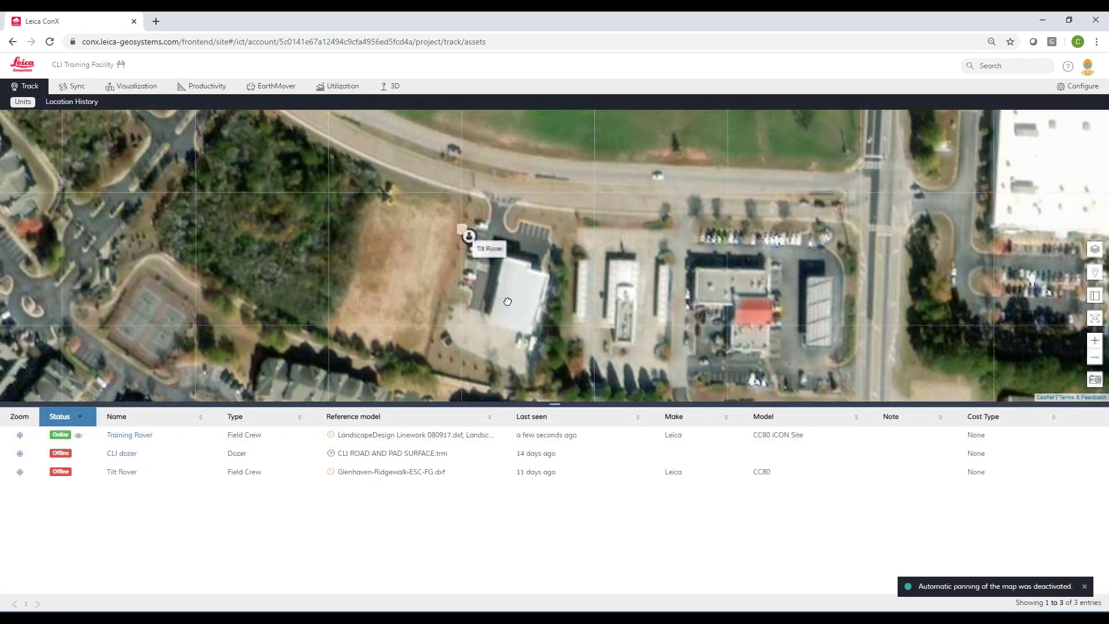
{"action": "scroll", "coordinate": [478, 251], "scroll_direction": "up", "scroll_amount": 2}
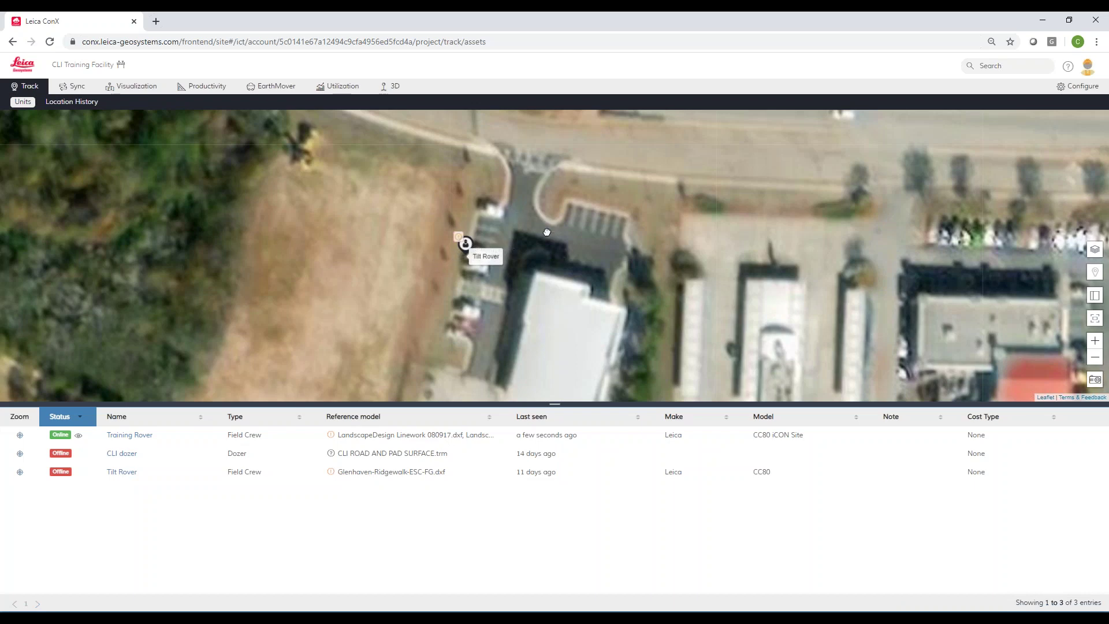
{"action": "scroll", "coordinate": [548, 237], "scroll_direction": "down", "scroll_amount": 2}
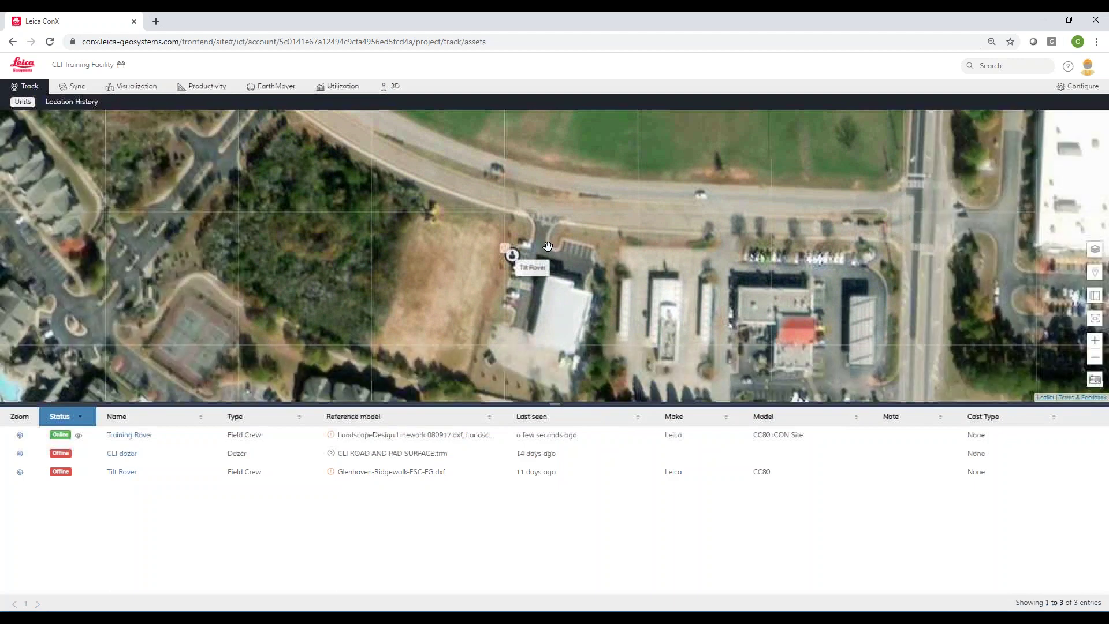